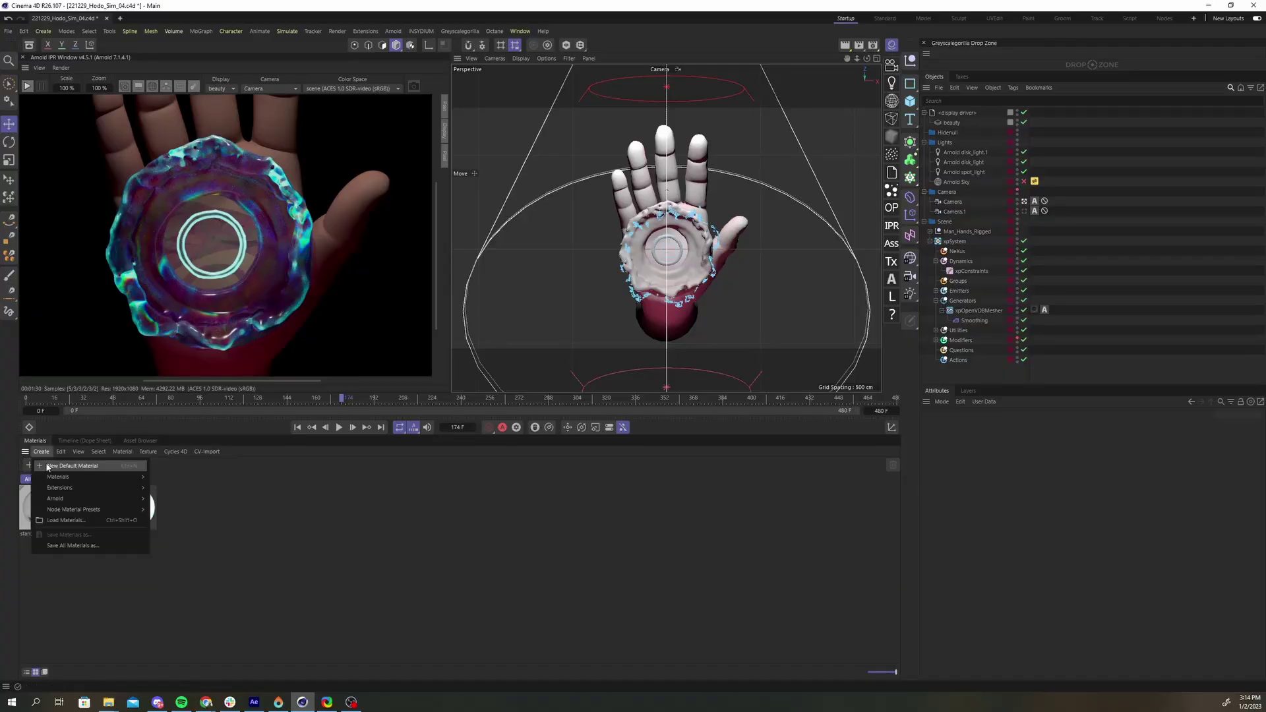
Step: Create a new Arnold standard_surface material and open its shader network
mouse_move(68, 509)
mouse_move(170, 513)
click(212, 594)
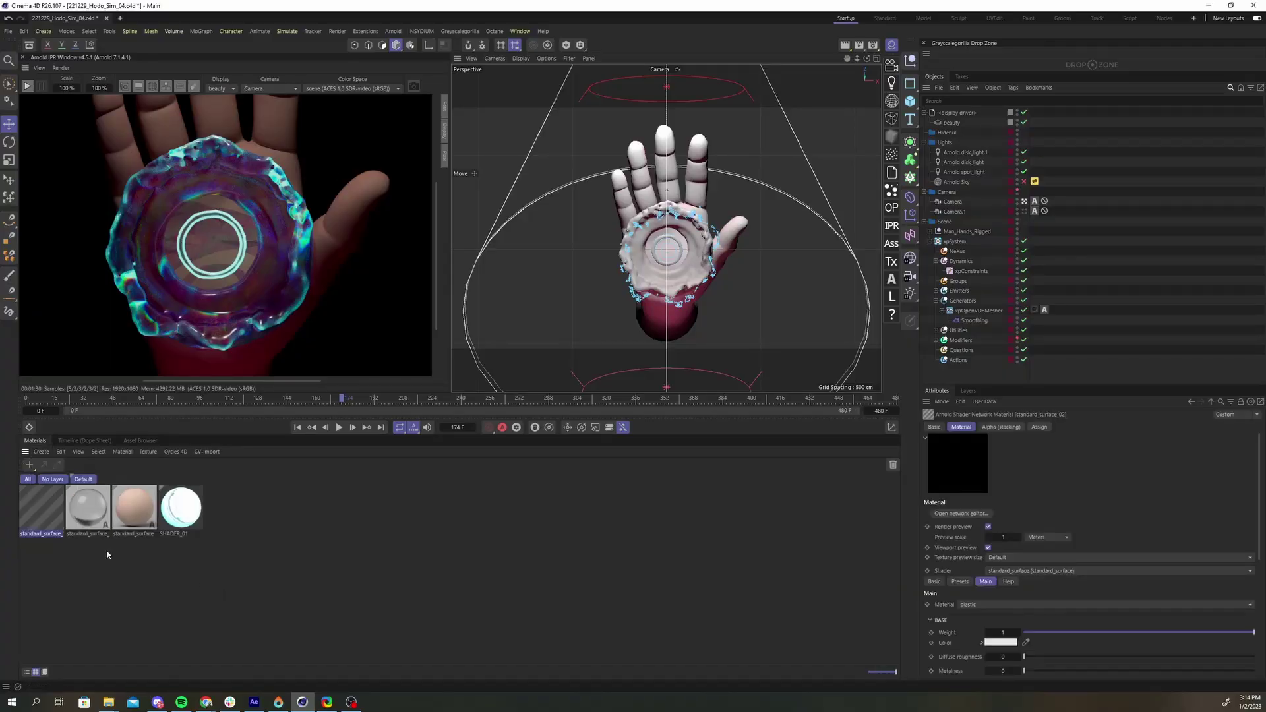
double_click(178, 515)
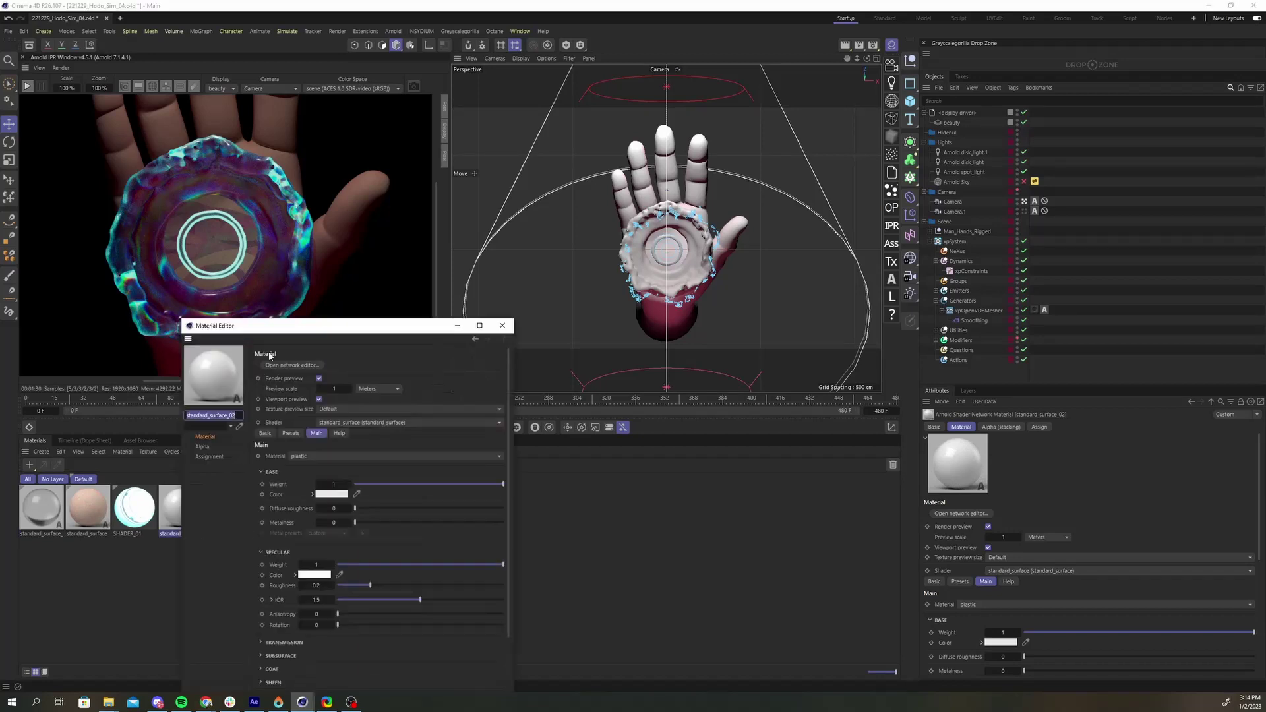
drag(332, 330, 615, 157)
click(562, 192)
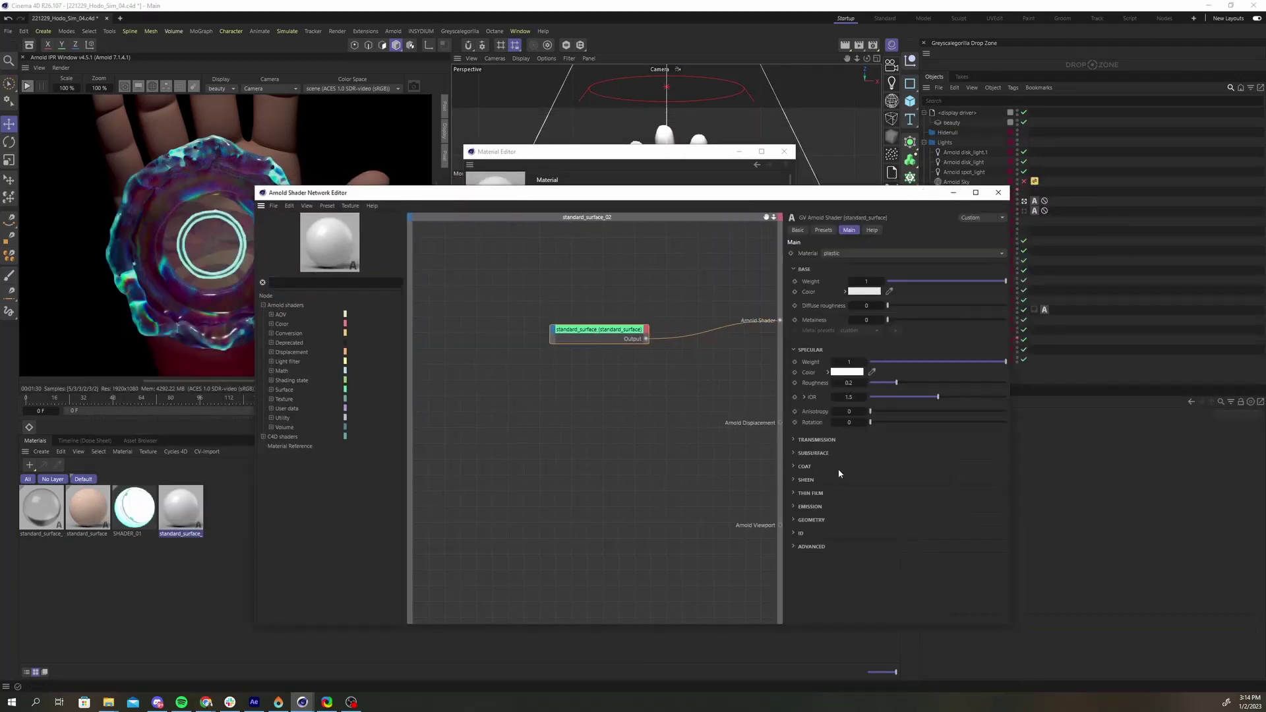
Step: Set the material's transmission weight to 0.94 and assign the material to the xpOpenVDBMesher object
click(816, 440)
drag(867, 453, 982, 455)
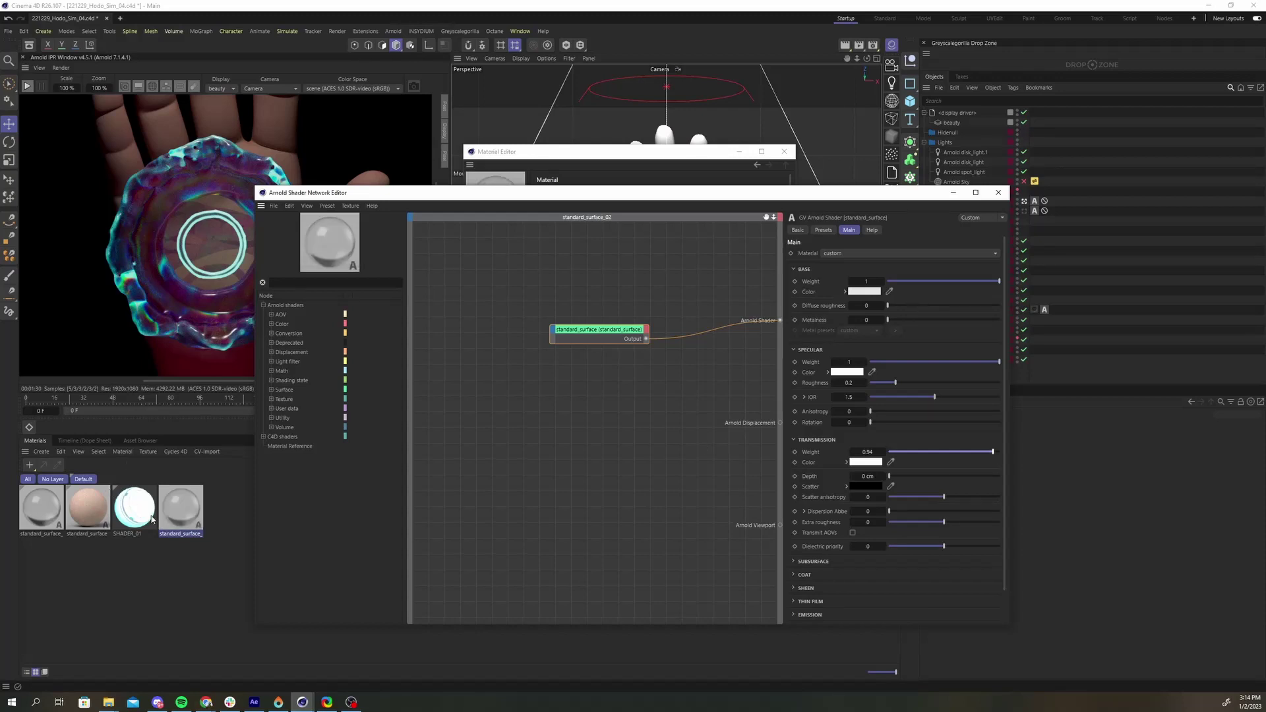
drag(173, 513, 990, 309)
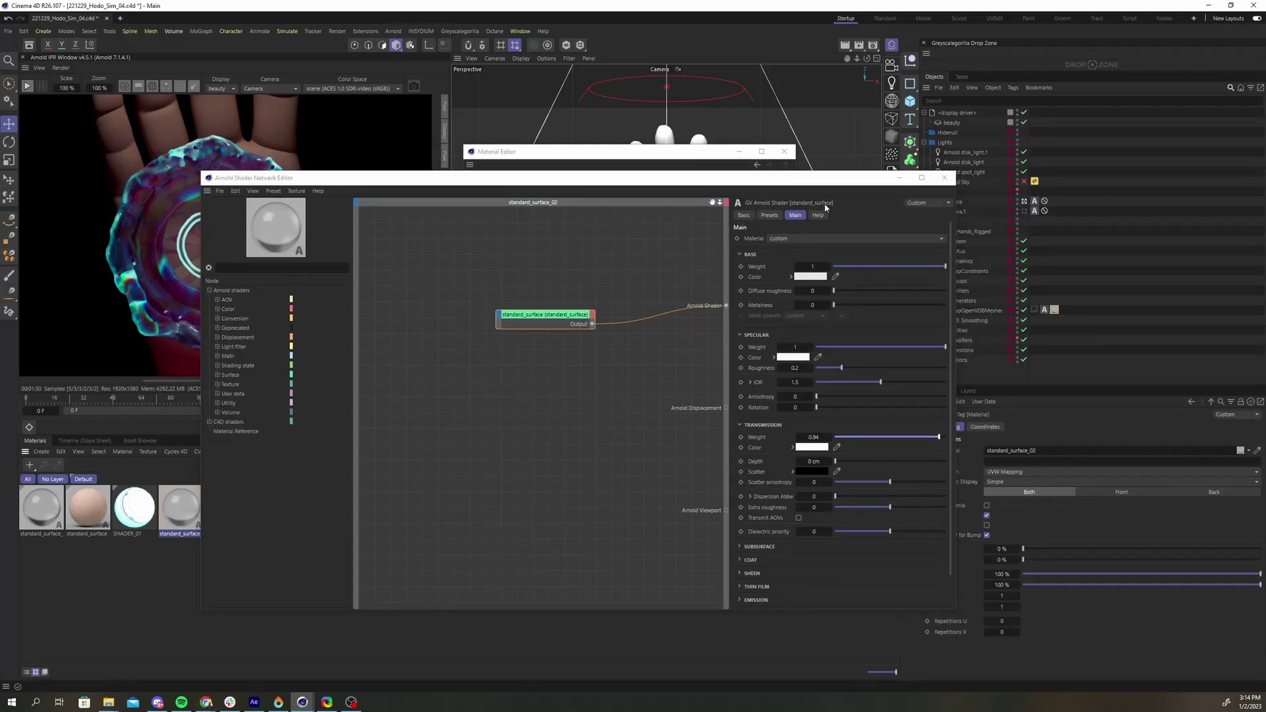
drag(743, 178, 878, 158)
Step: Run the IPR render at 50% scale and limit it to a region around the palm and the fluid mesh
click(27, 88)
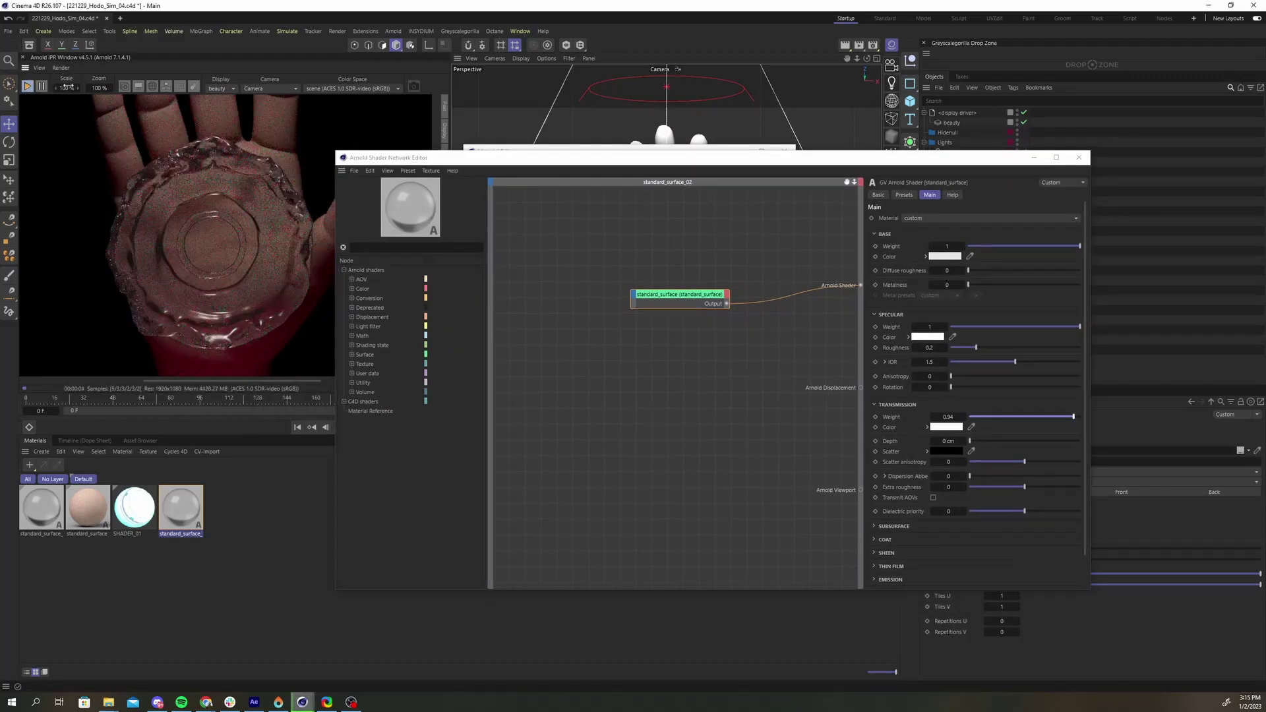
double_click(66, 87)
text(50)
key(Return)
scroll(197, 231, up, 3)
click(180, 86)
drag(54, 114, 311, 367)
Step: Add a C4D Noise node, connect it directly to the Arnold Shader output and restart the IPR render
drag(678, 301, 713, 324)
click(383, 248)
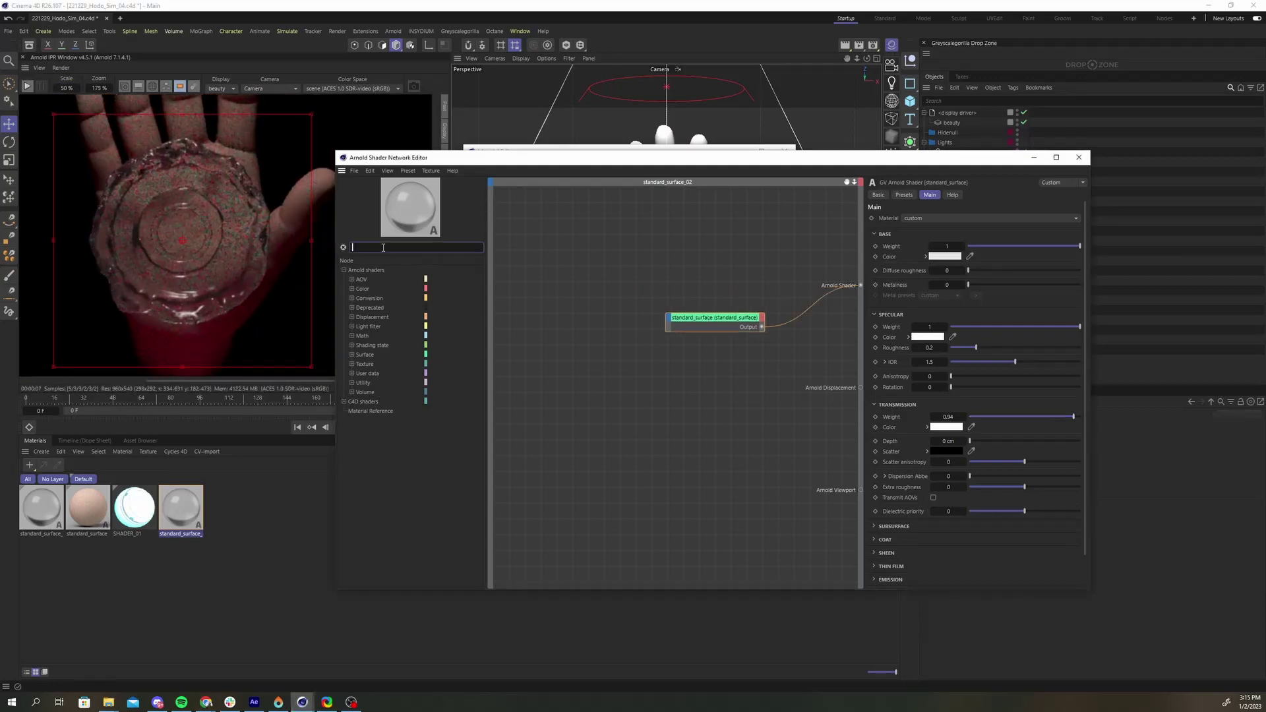
text(c4d)
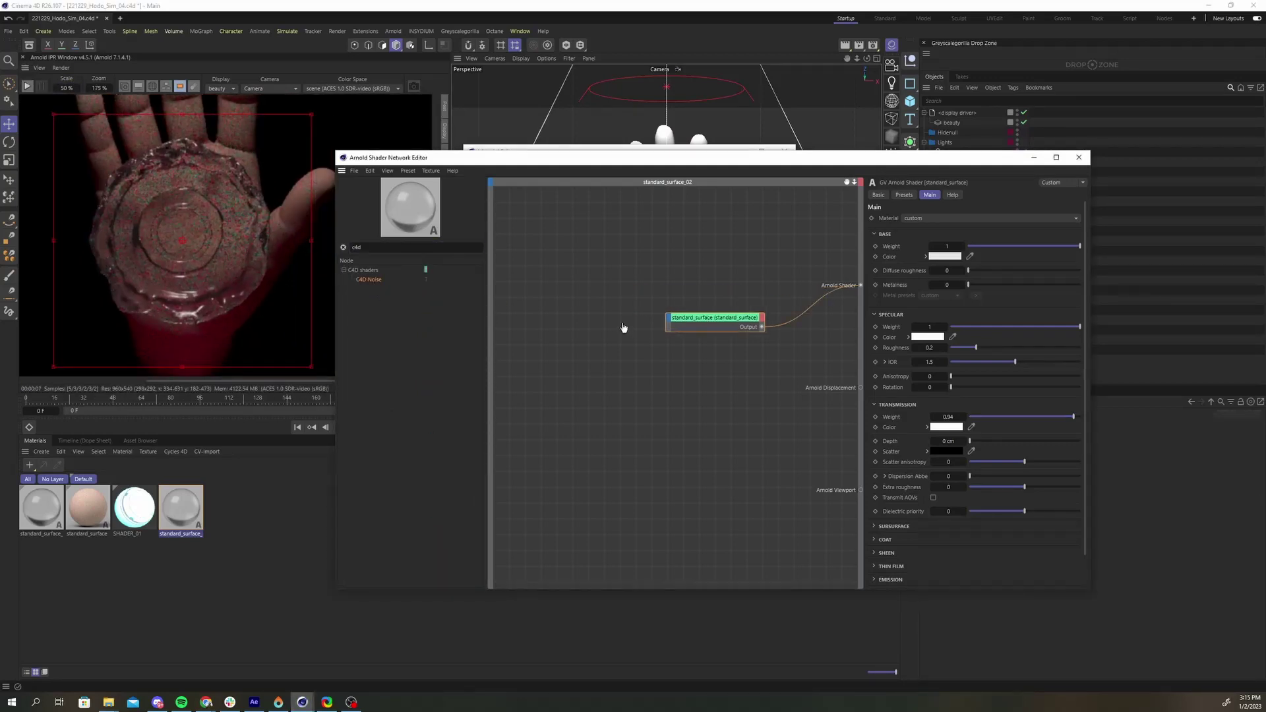
drag(603, 308, 861, 285)
click(27, 86)
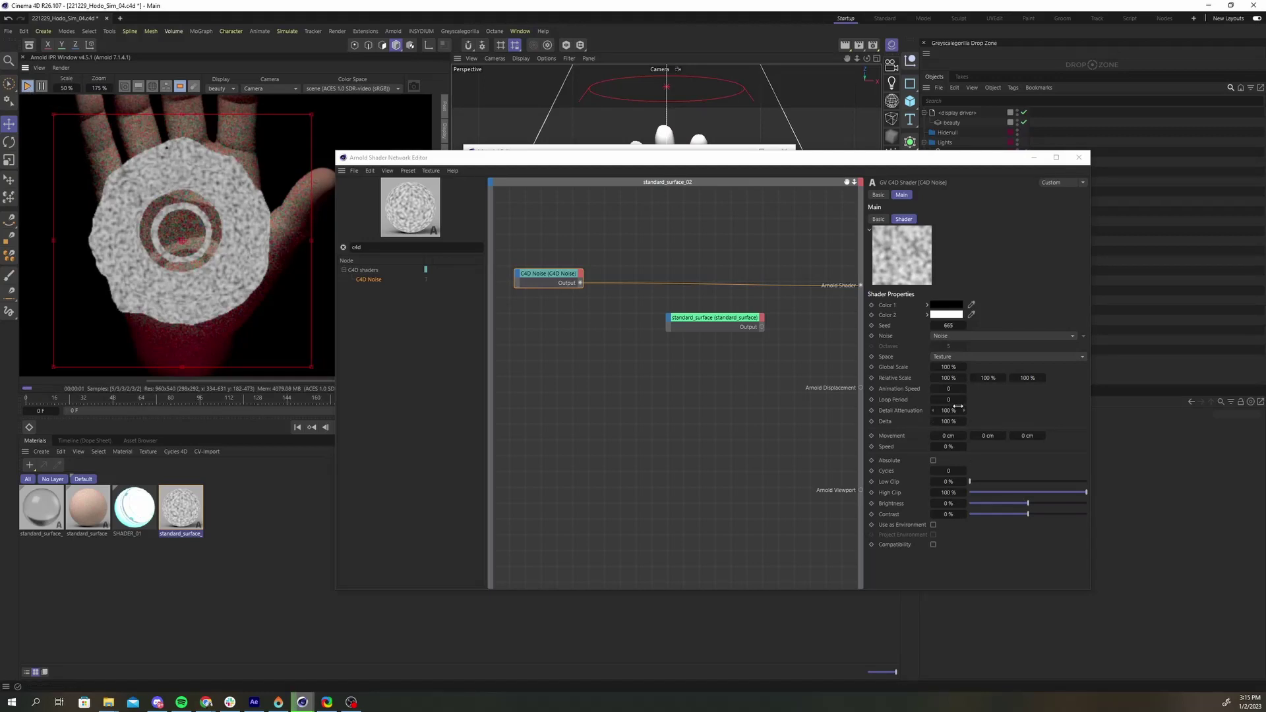
Step: Try a global scale of 50% on the C4D Noise
double_click(961, 368)
text(50)
key(Return)
Step: Set the C4D Noise's global scale to 500% and its contrast to 37%
double_click(949, 367)
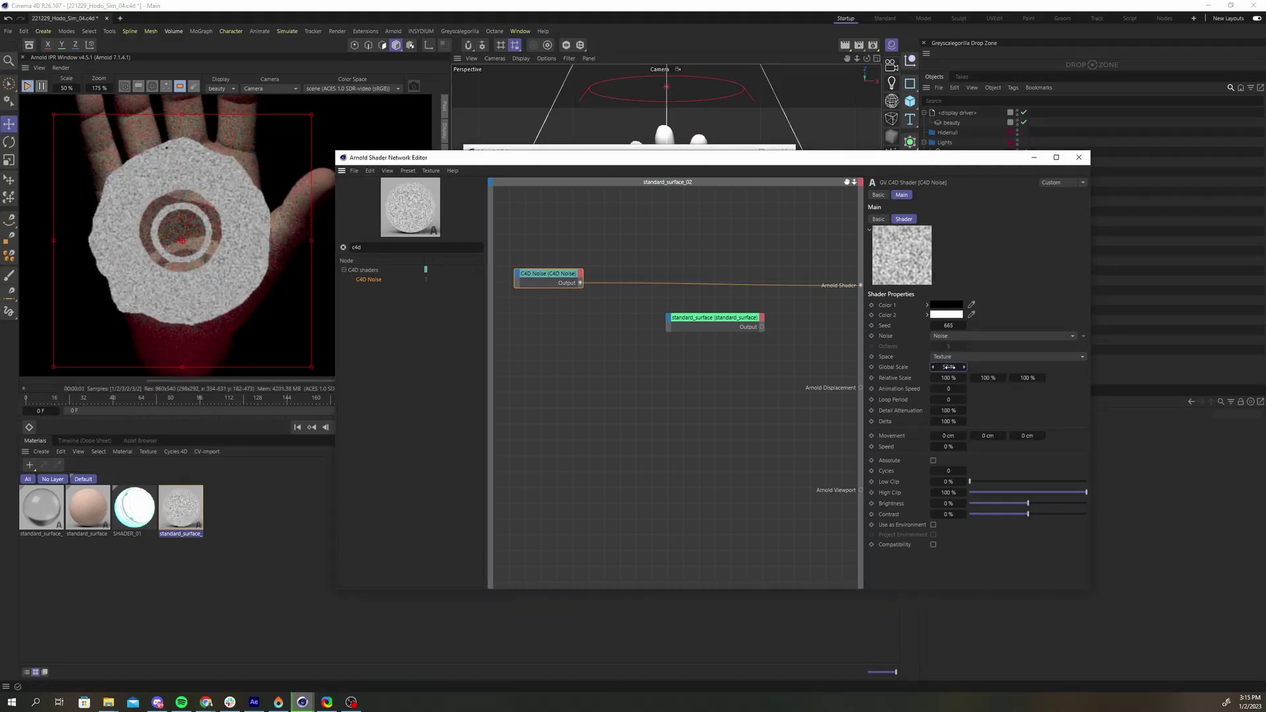
text(500)
key(Return)
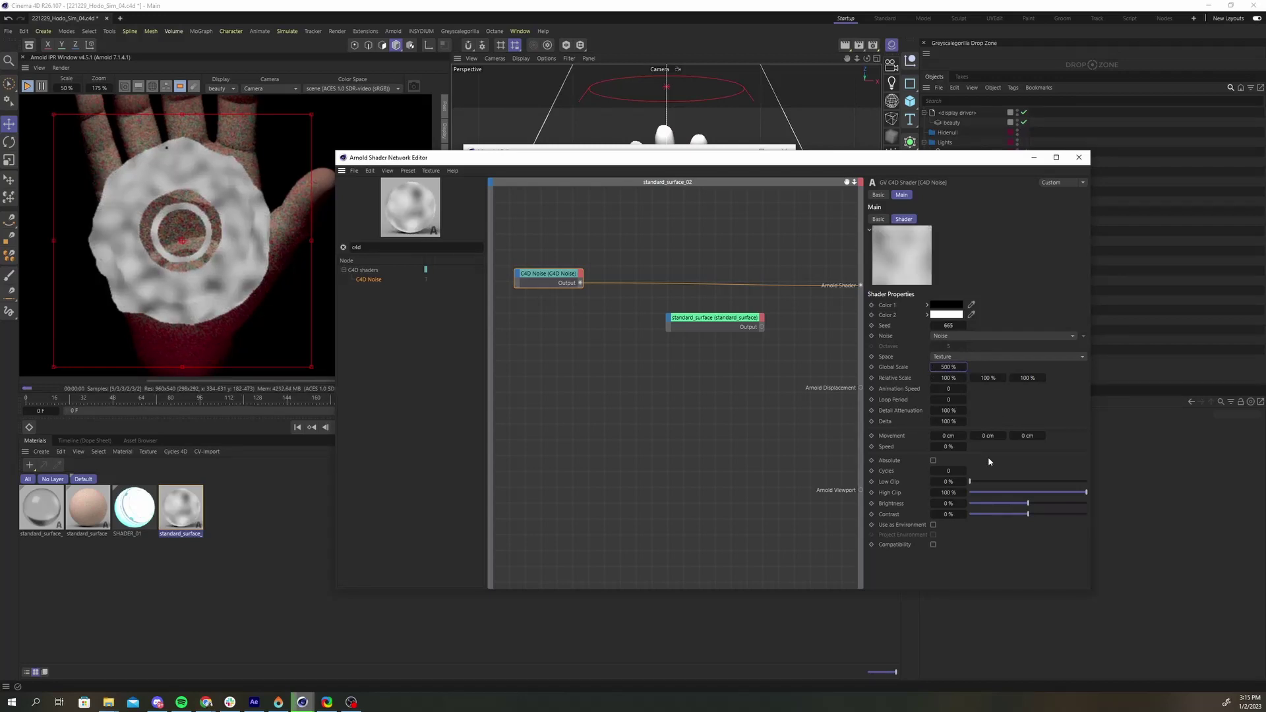
drag(1027, 513, 1050, 514)
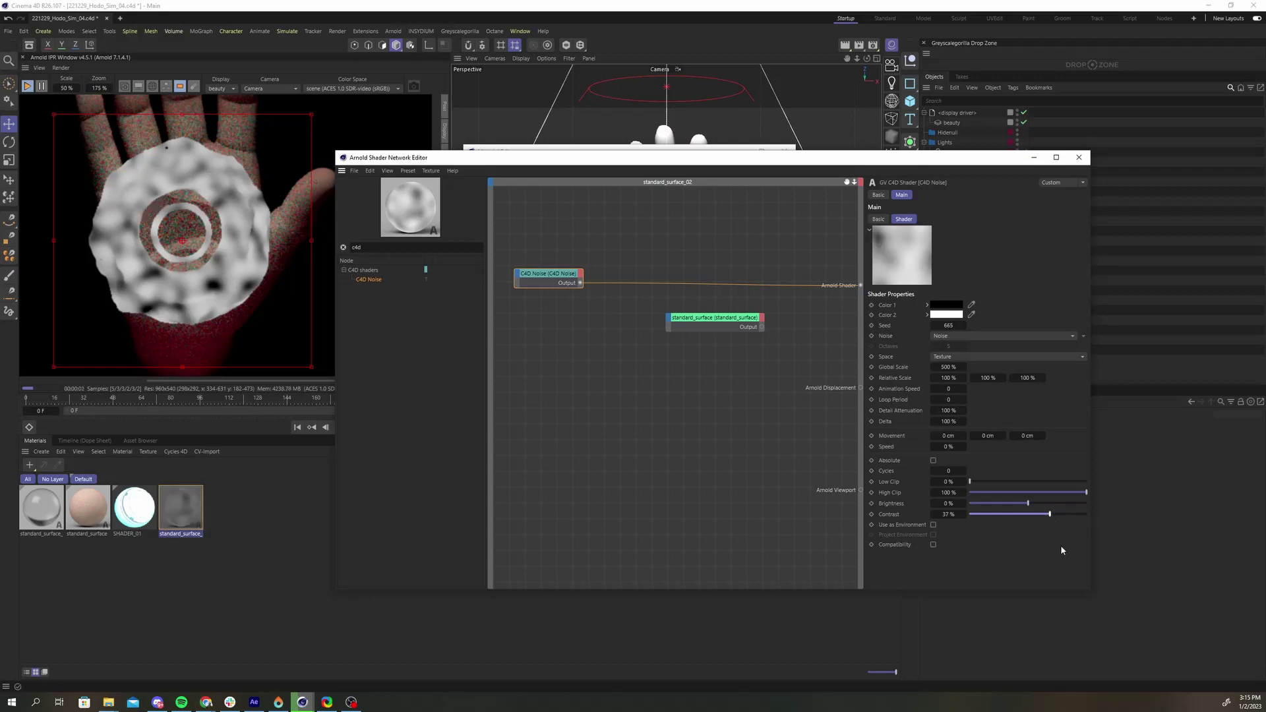
Step: Add a ramp_rgb node, feed the C4D Noise into its main input and set the ramp type to custom
click(391, 247)
text(ramp)
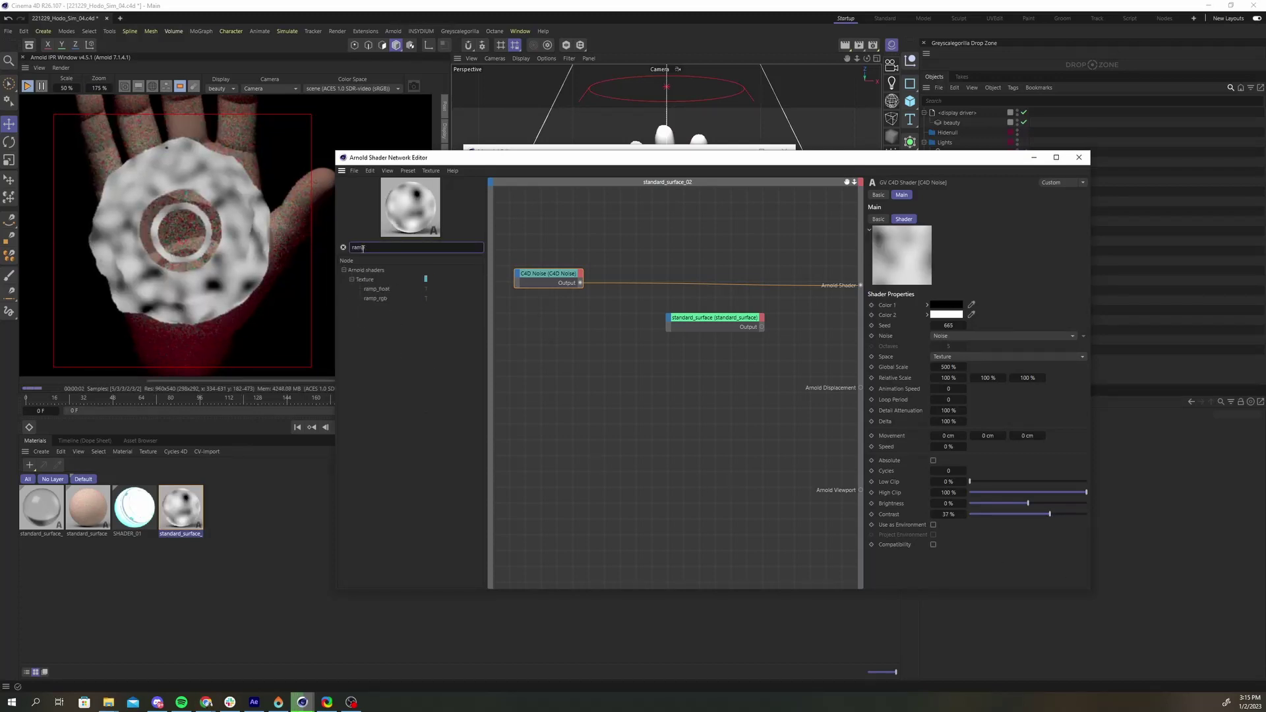
drag(375, 298, 615, 330)
drag(580, 283, 602, 324)
click(656, 342)
click(976, 218)
click(952, 252)
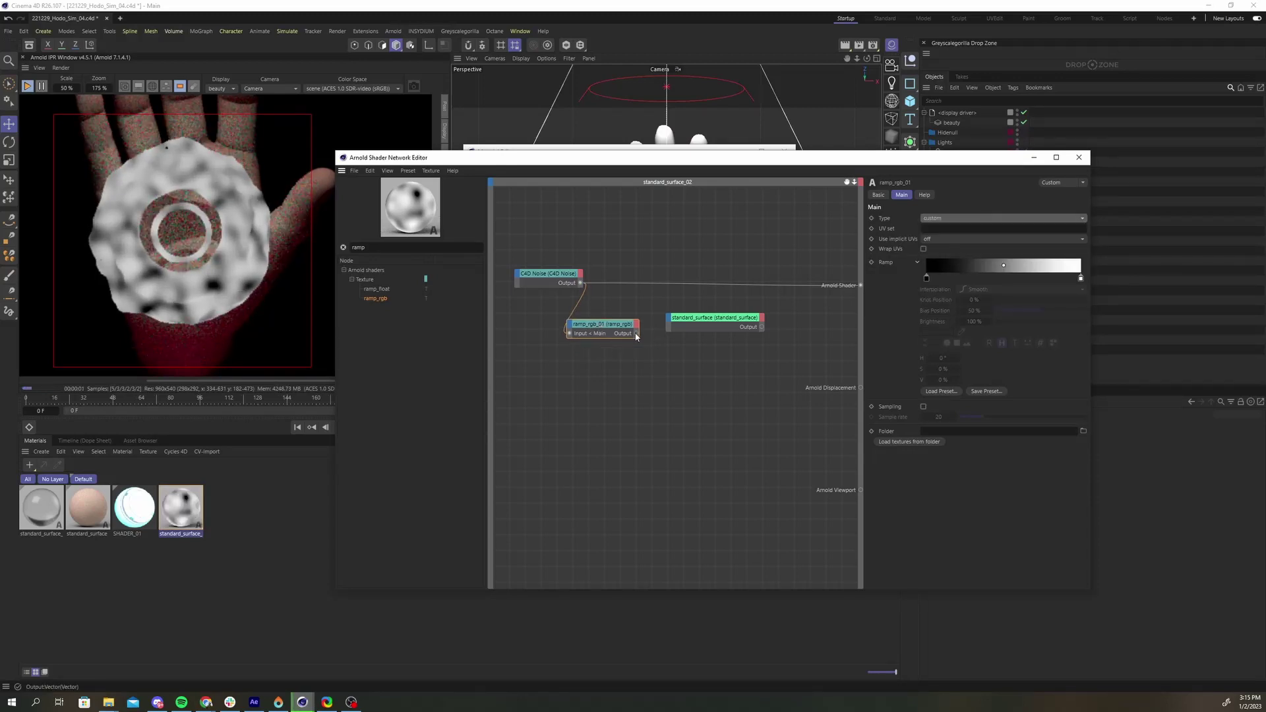
Step: Connect the ramp to the standard_surface's transmission color and reconnect the standard_surface to the Arnold Shader output
drag(637, 333, 674, 321)
mouse_move(728, 405)
mouse_move(719, 349)
click(761, 363)
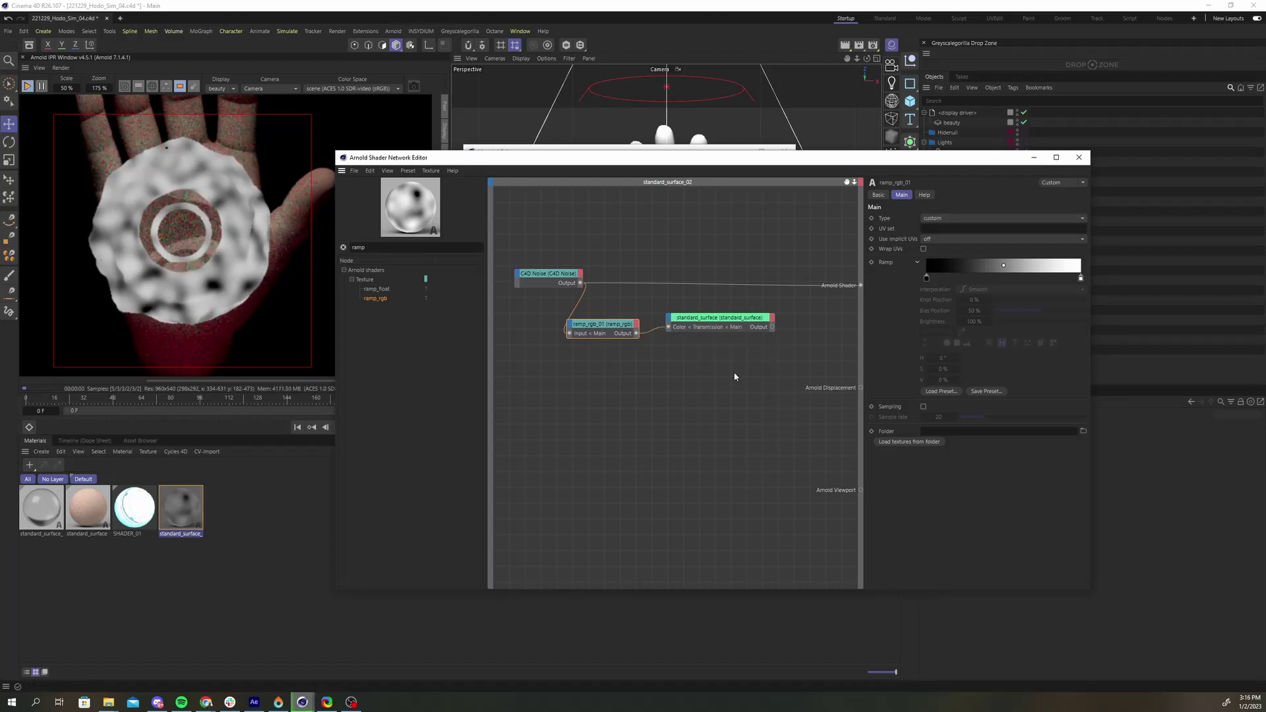
click(718, 318)
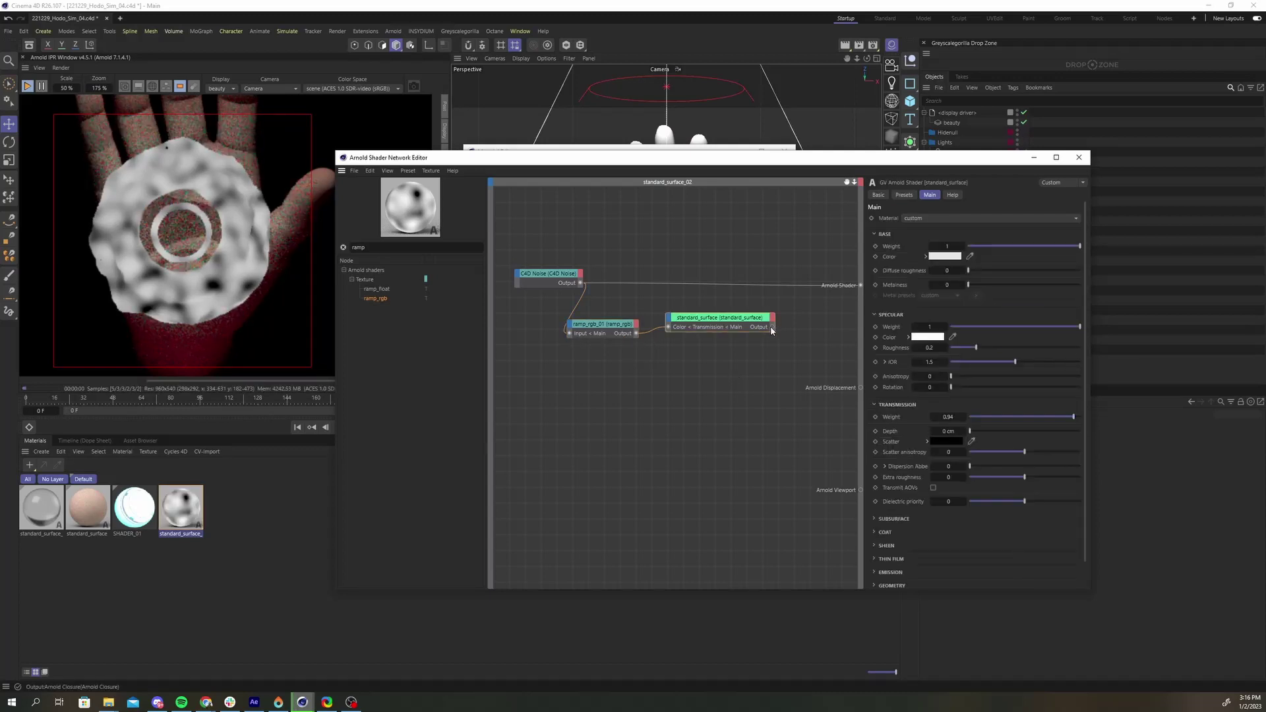
drag(772, 327, 861, 285)
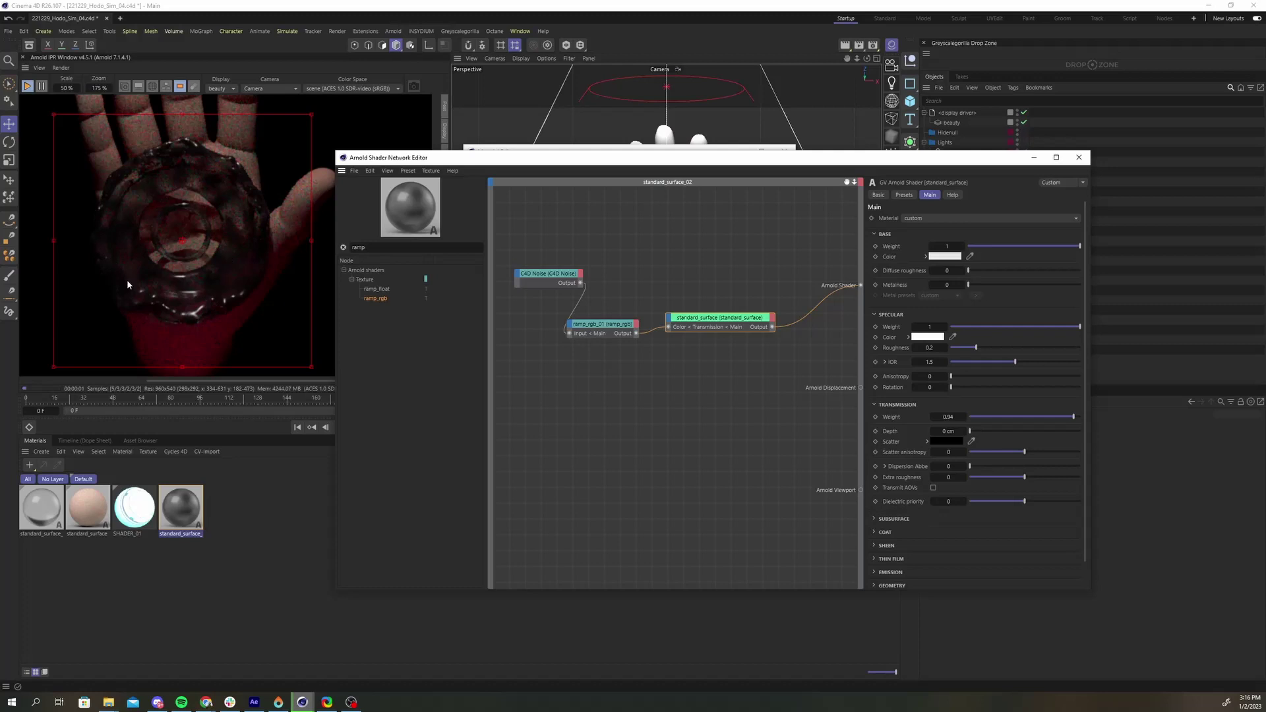
Step: Recolor the ramp's first knot to a pale pink with 15% saturation and 90% value
click(602, 324)
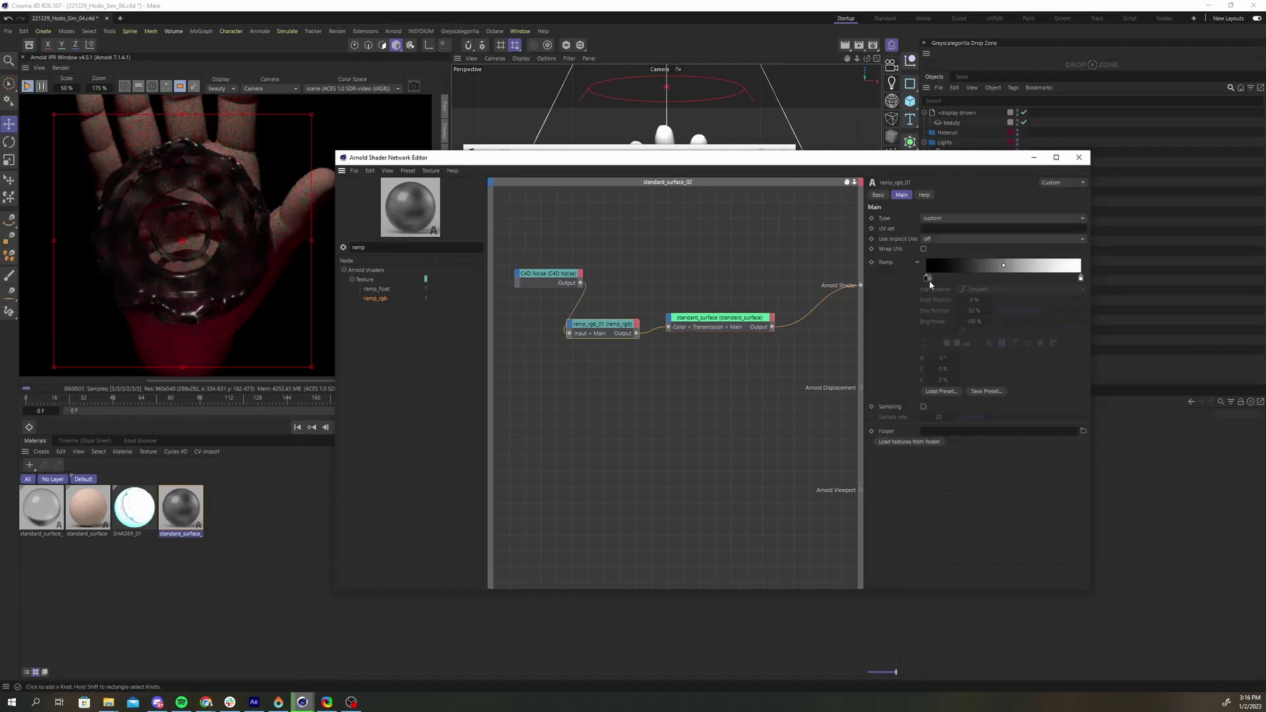
double_click(928, 279)
click(1005, 301)
click(901, 311)
click(1008, 322)
drag(880, 312, 898, 313)
click(910, 338)
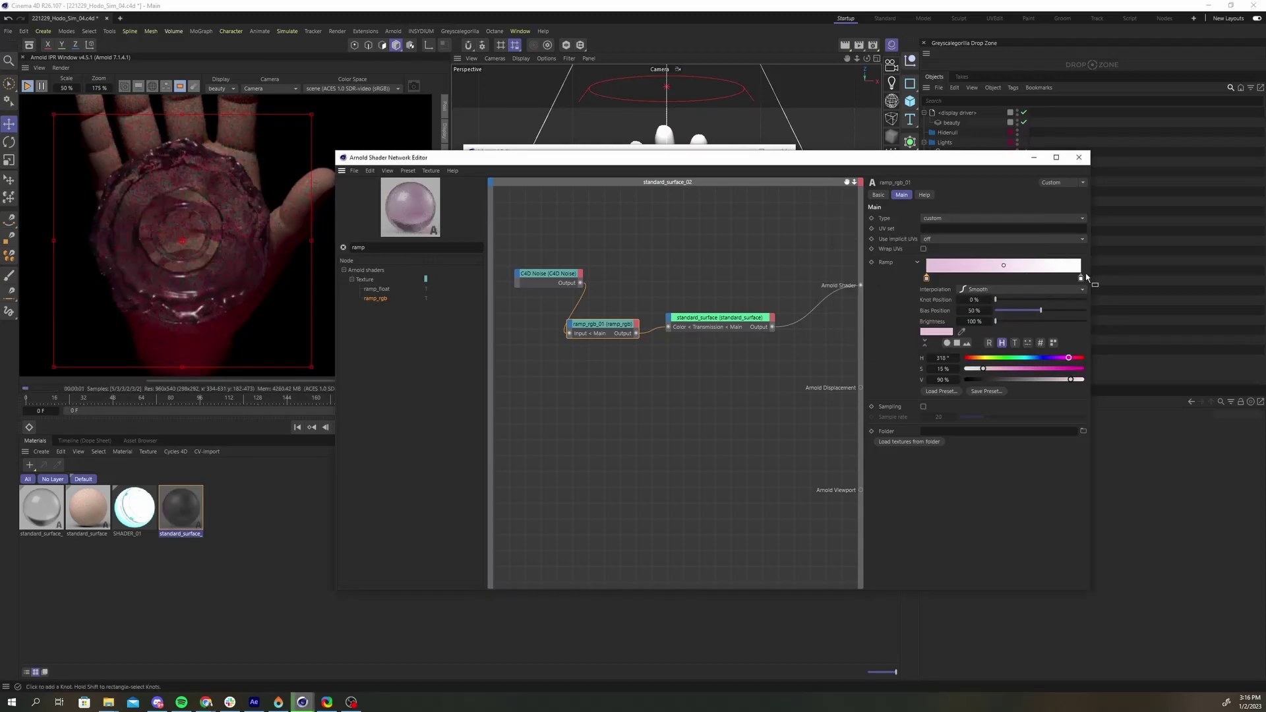
Step: Give the ramp a middle knot in pale cyan with hue 181° and saturation 10%
click(1079, 279)
drag(1079, 279, 962, 309)
double_click(1000, 279)
click(1023, 298)
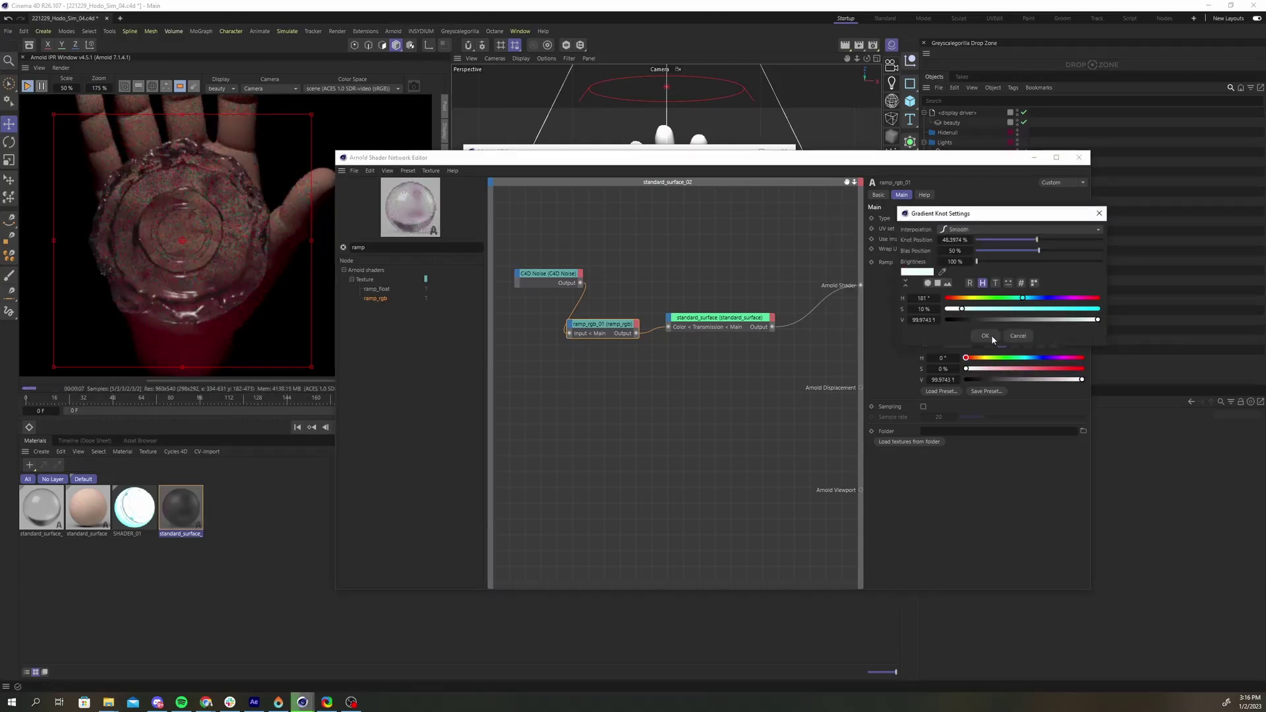
click(984, 336)
Step: Place the ramp's last knot near the end of the gradient and color it pale blue
double_click(1080, 278)
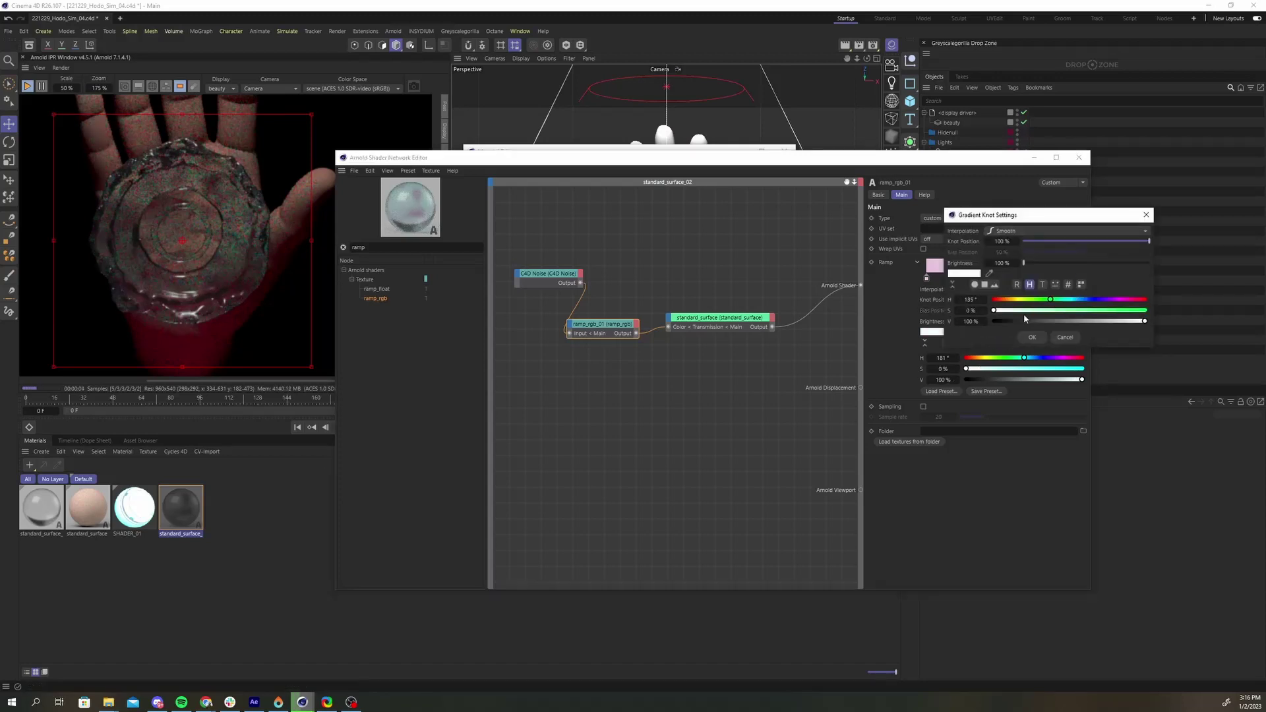
click(1027, 334)
drag(1080, 279, 1038, 278)
click(1072, 279)
double_click(1072, 279)
click(1079, 298)
click(1043, 309)
click(1031, 335)
Step: Position a ramp knot at about 61% and color it pale salmon with hue 9°, saturation 22% and value 100%
mouse_move(1001, 278)
mouse_down()
mouse_move(975, 278)
mouse_move(1020, 279)
mouse_up()
double_click(1022, 278)
click(973, 299)
click(1012, 337)
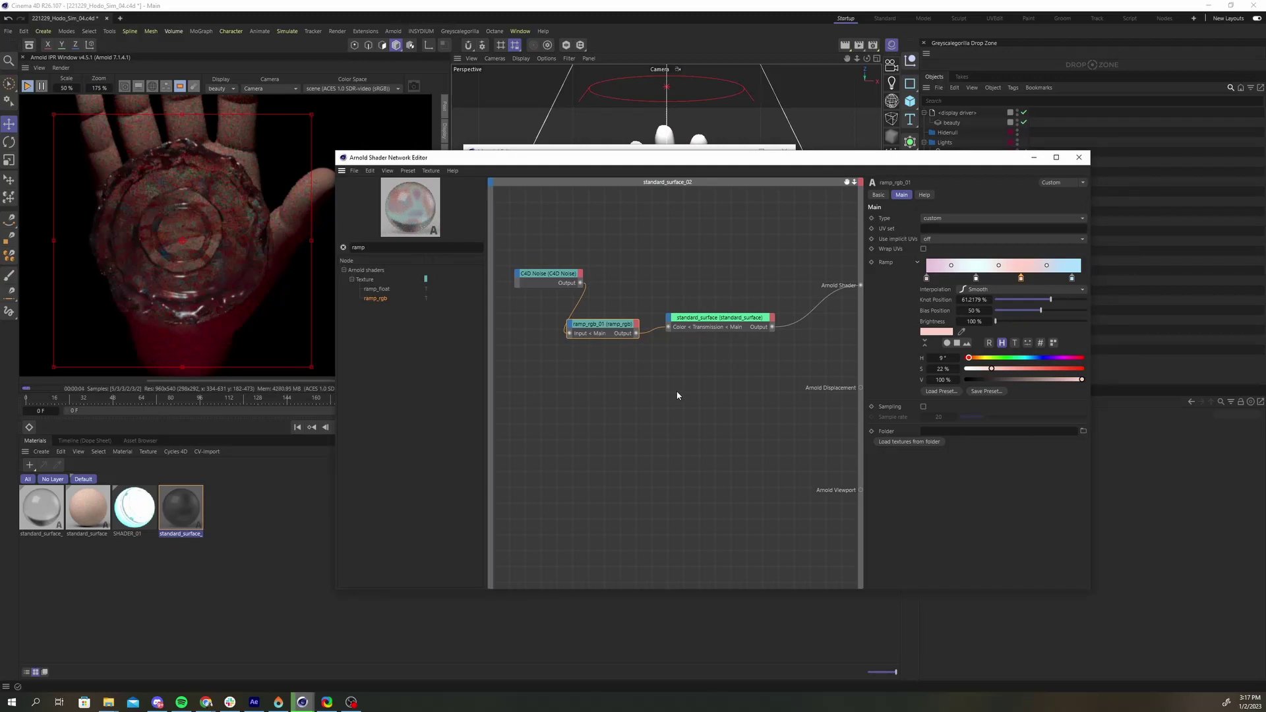
Step: Set the standard_surface's transmission Dispersion Abbe to 0.1
drag(713, 357, 713, 372)
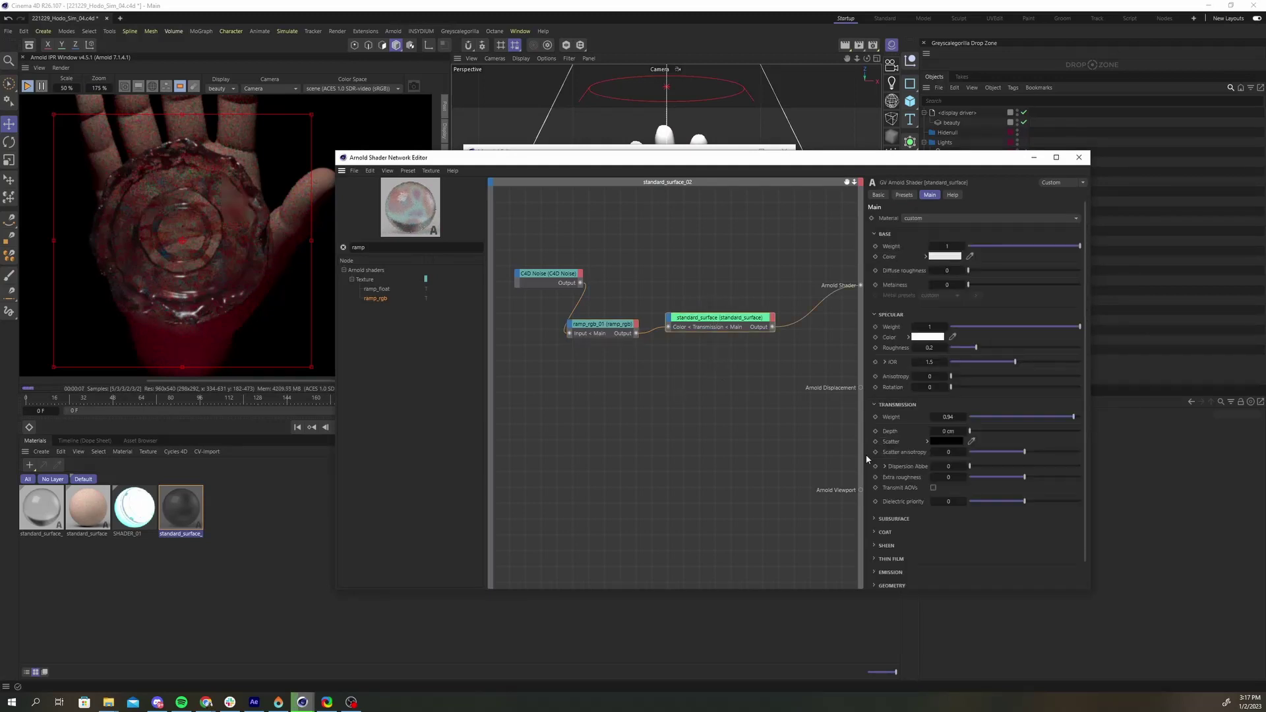
click(945, 466)
key(BackSpace)
text(0.1)
key(Return)
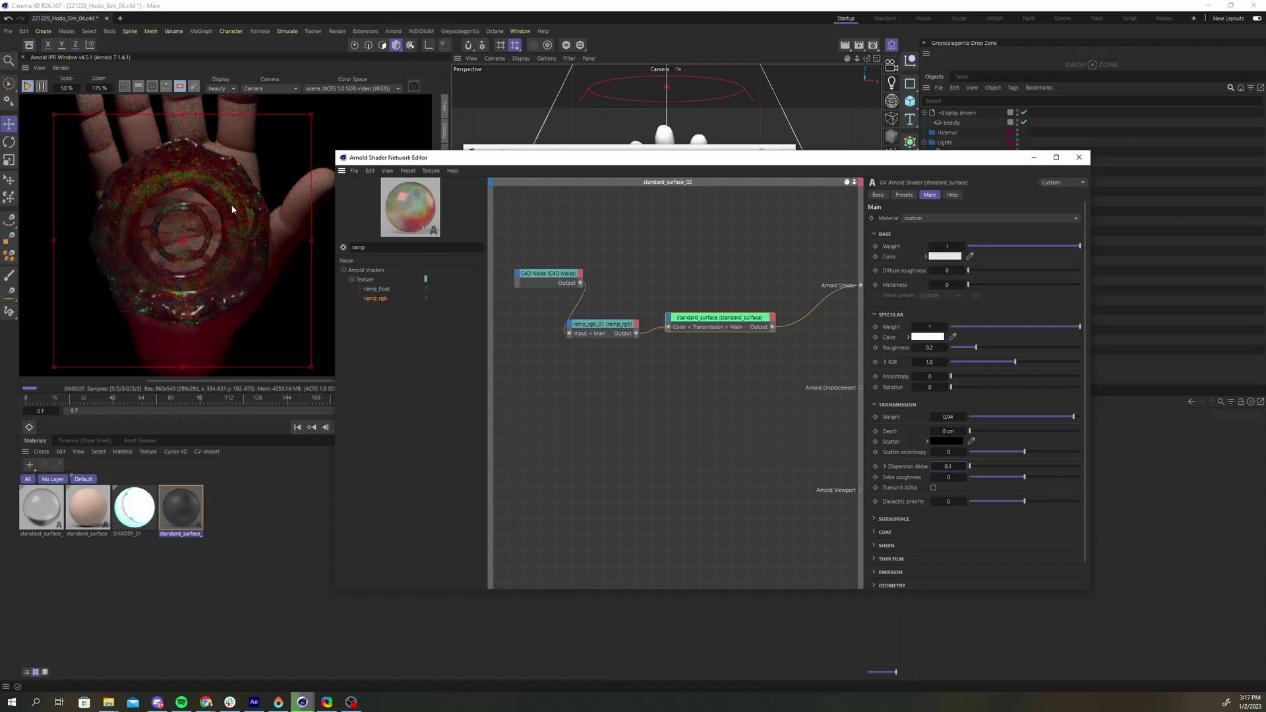
Step: Add a curvature node and connect it directly to the Arnold Shader output
double_click(381, 245)
text(curvat)
drag(376, 288, 861, 285)
key(Return)
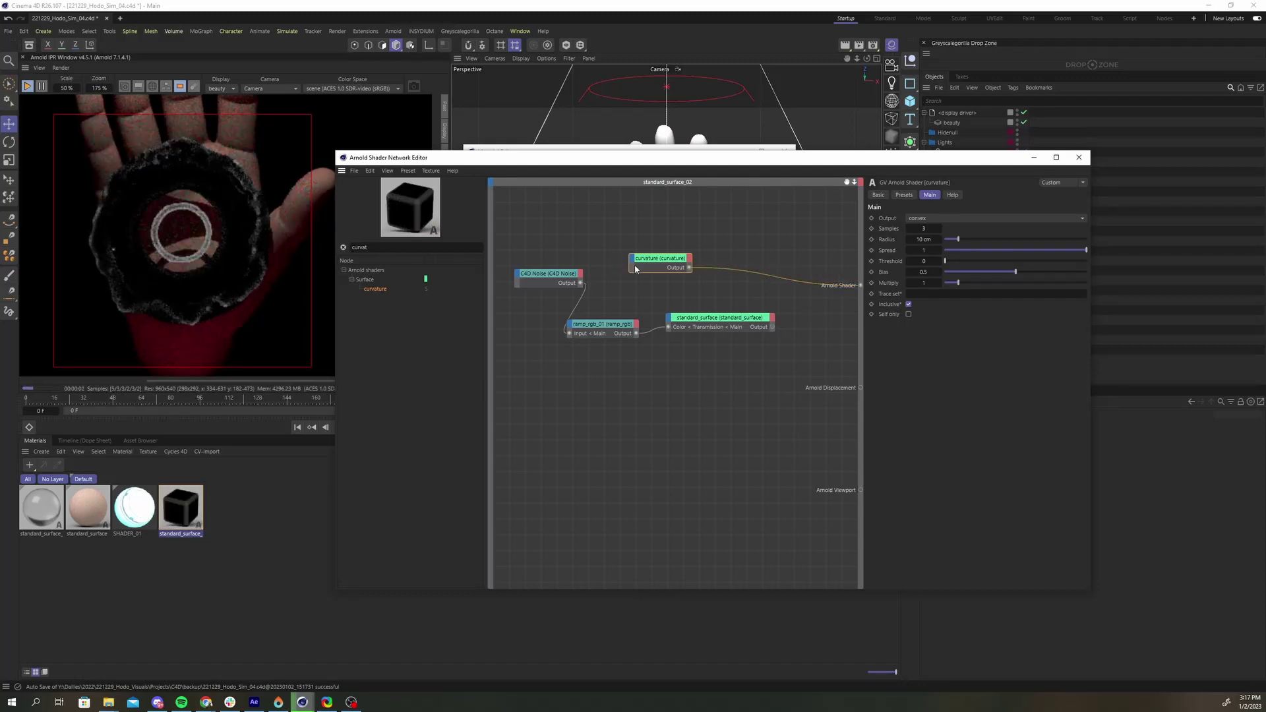
Step: Set the curvature node's radius to 5 cm and its bias to 1
drag(1013, 277, 1004, 273)
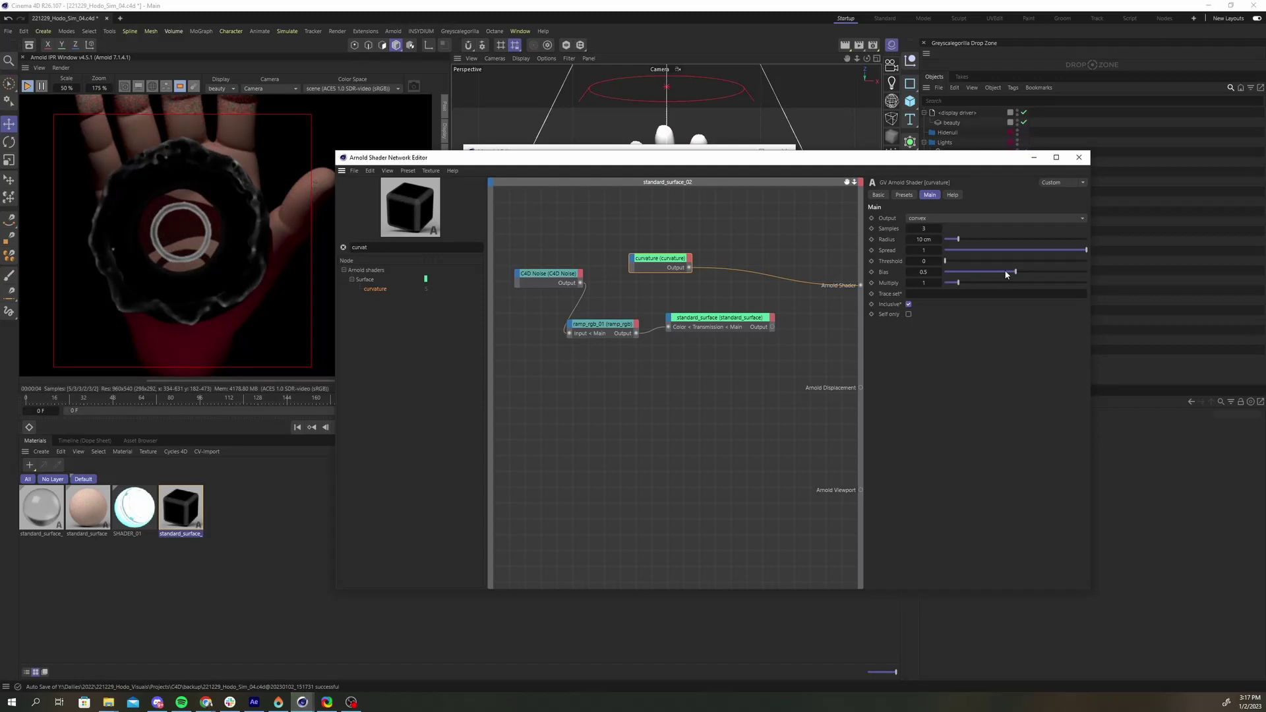
click(1048, 272)
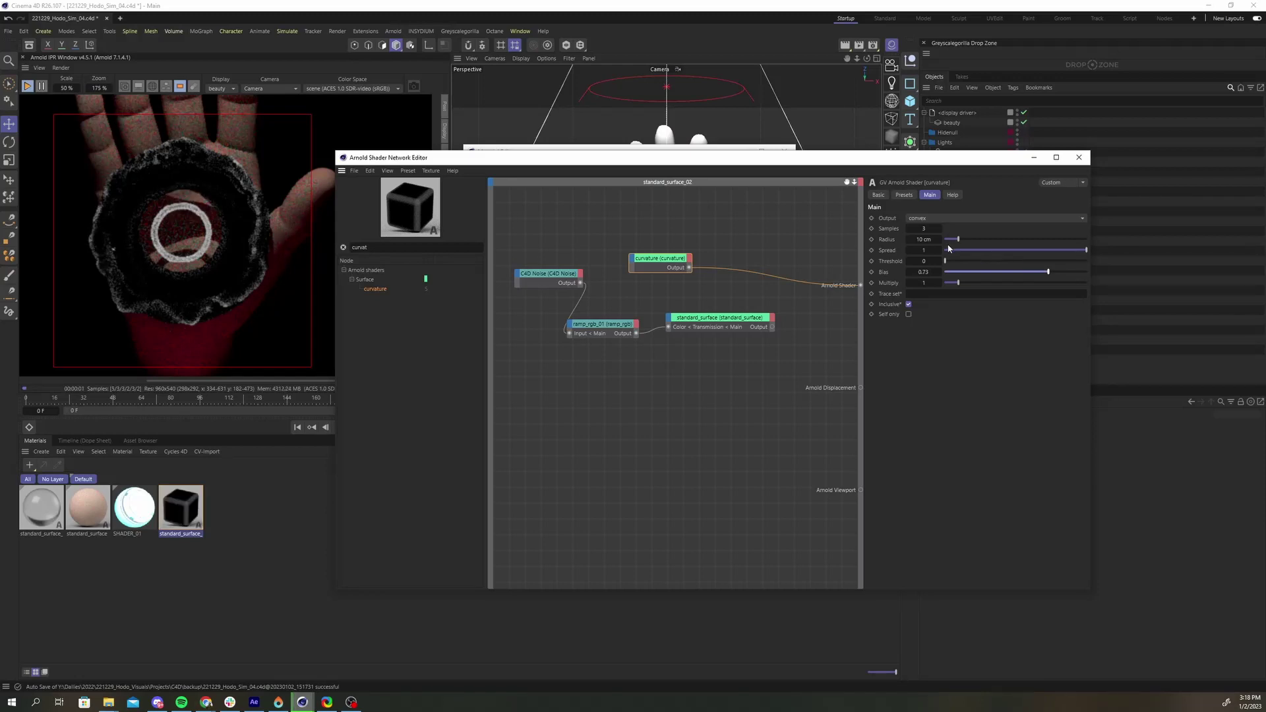
click(930, 239)
text(5)
key(Return)
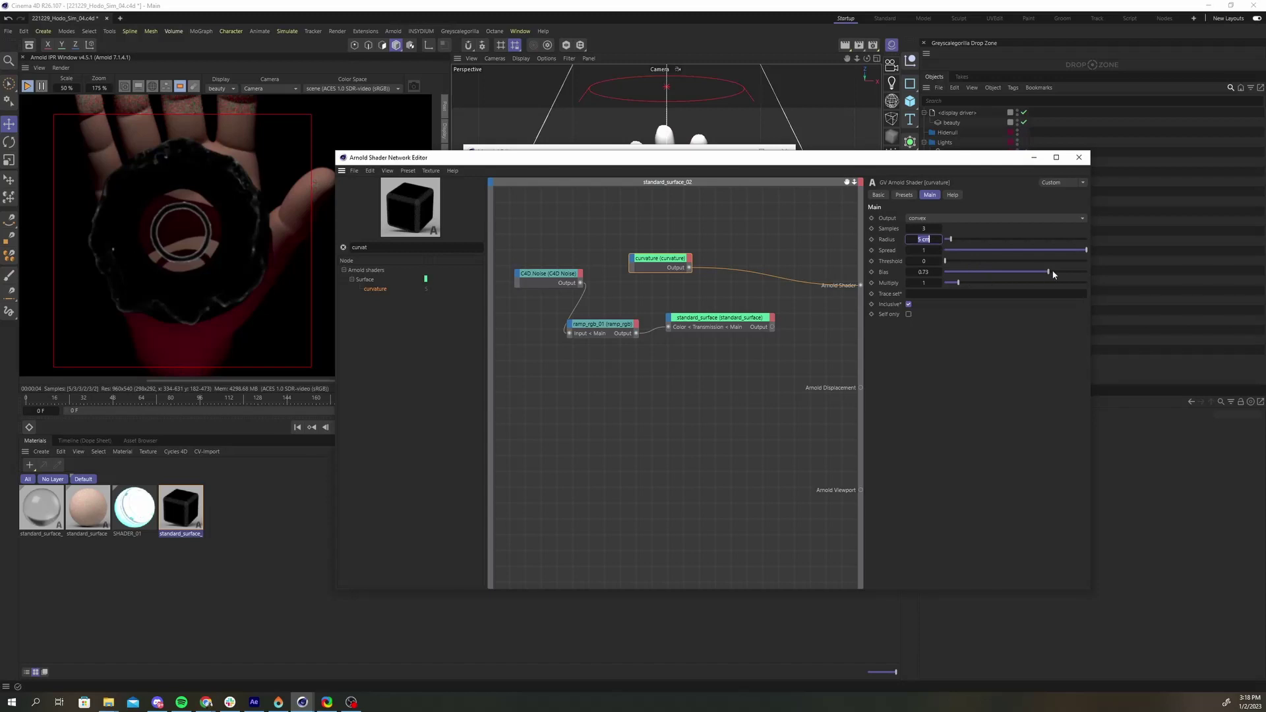
drag(1053, 274, 1114, 274)
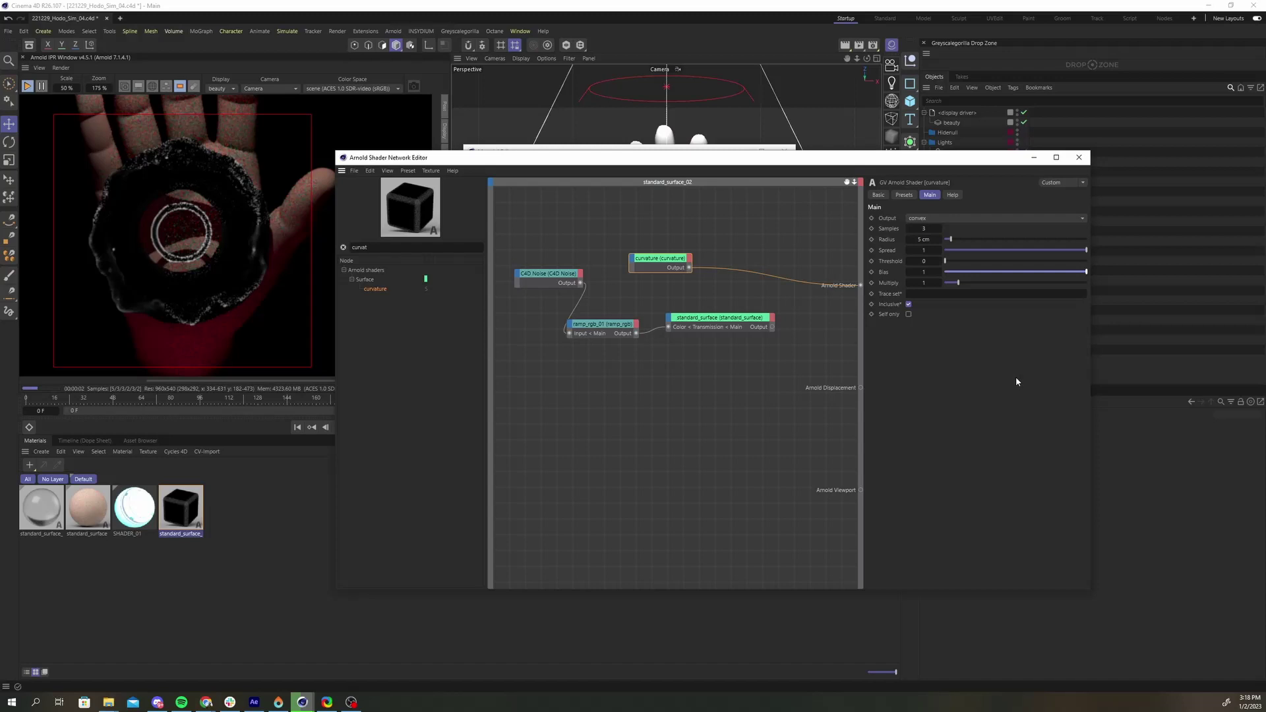
Step: Add a second standard_surface node, connect it to the Arnold Shader output and give it the metal material preset
drag(382, 247, 285, 241)
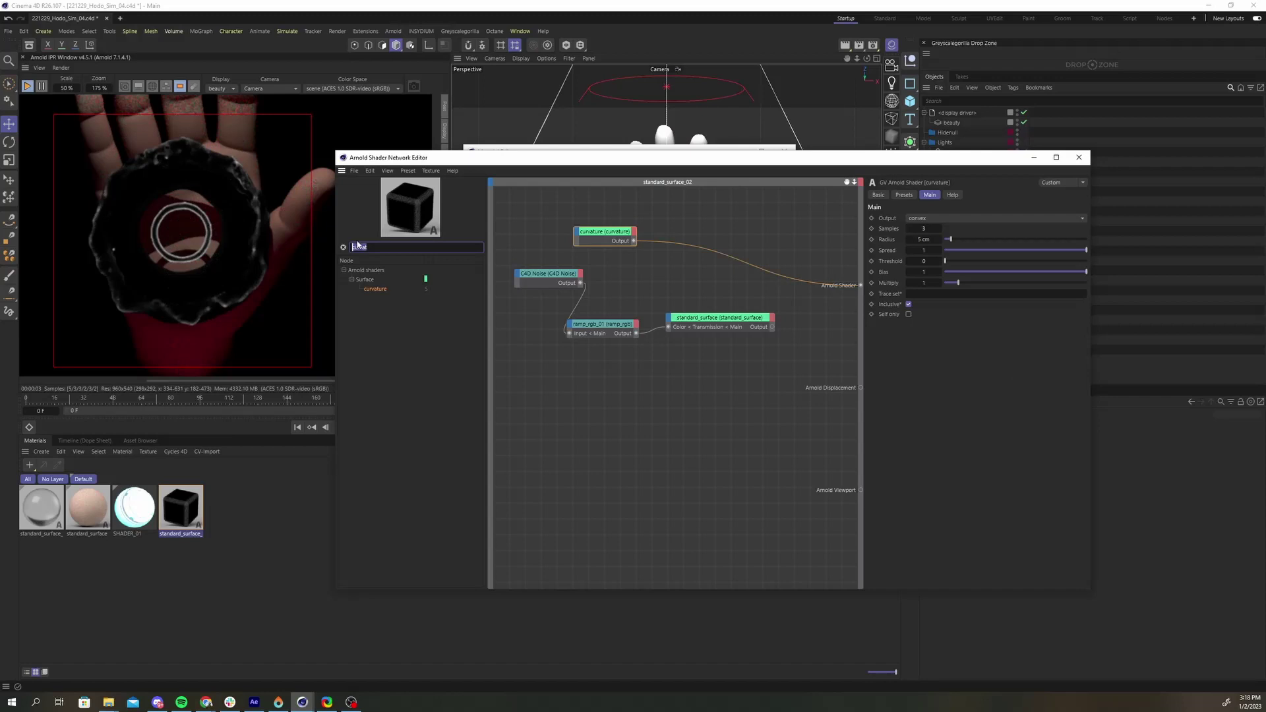
text(stand)
drag(384, 298, 860, 285)
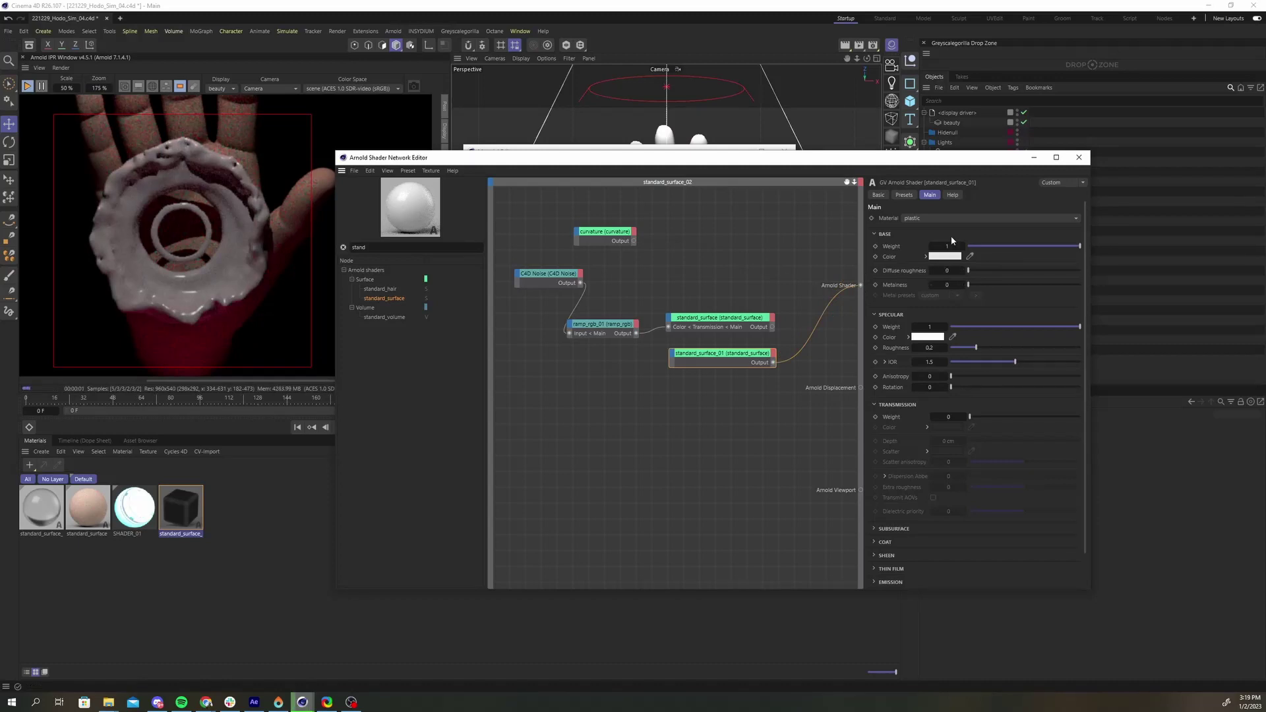
click(956, 219)
click(941, 253)
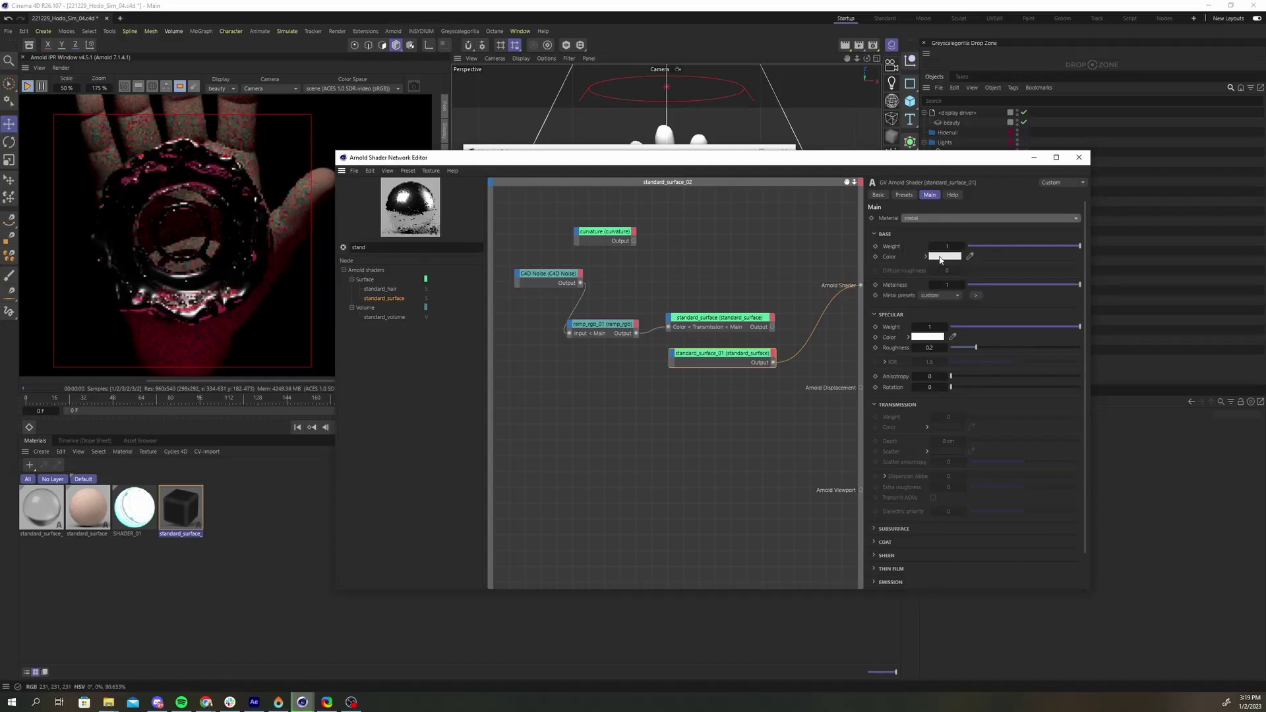
Step: Change the metal standard_surface's base color to a golden orange
click(946, 257)
click(979, 334)
drag(980, 349, 974, 350)
click(711, 269)
Step: Add a mix_shader node to the network beside the two standard_surface nodes
scroll(712, 272, down, 2)
middle_drag(753, 277, 721, 270)
drag(383, 248, 321, 236)
text(mix)
drag(377, 288, 777, 260)
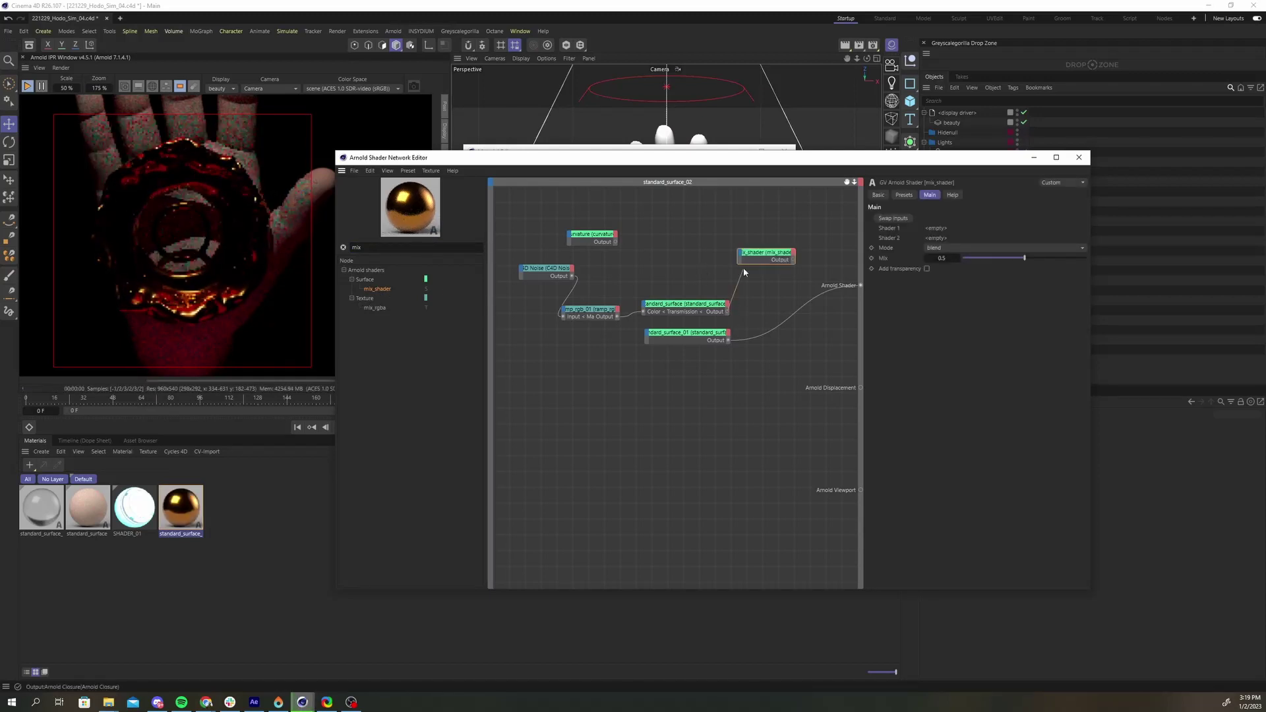
Step: Connect the glass surface as Shader 1, the gold surface as Shader 2 and the curvature node to Mix on the mix_shader
drag(728, 311, 758, 260)
click(781, 263)
drag(728, 340, 743, 257)
click(784, 271)
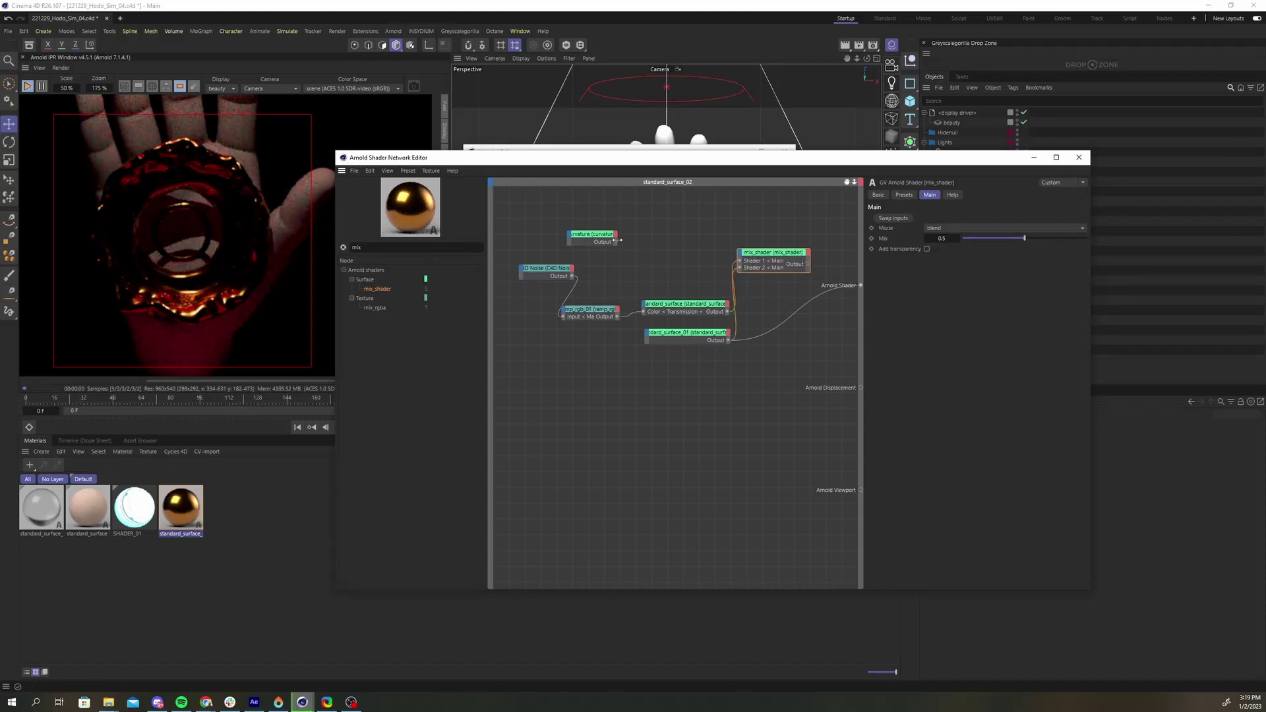
drag(618, 240, 745, 257)
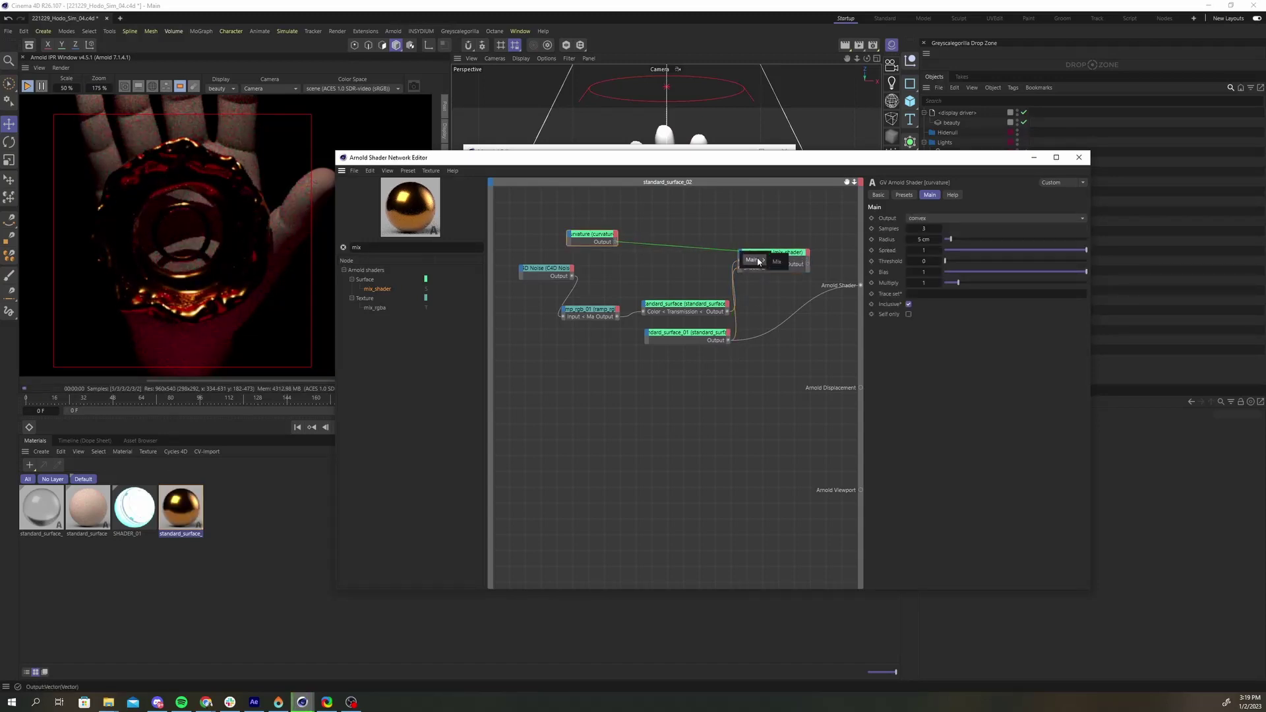
click(777, 262)
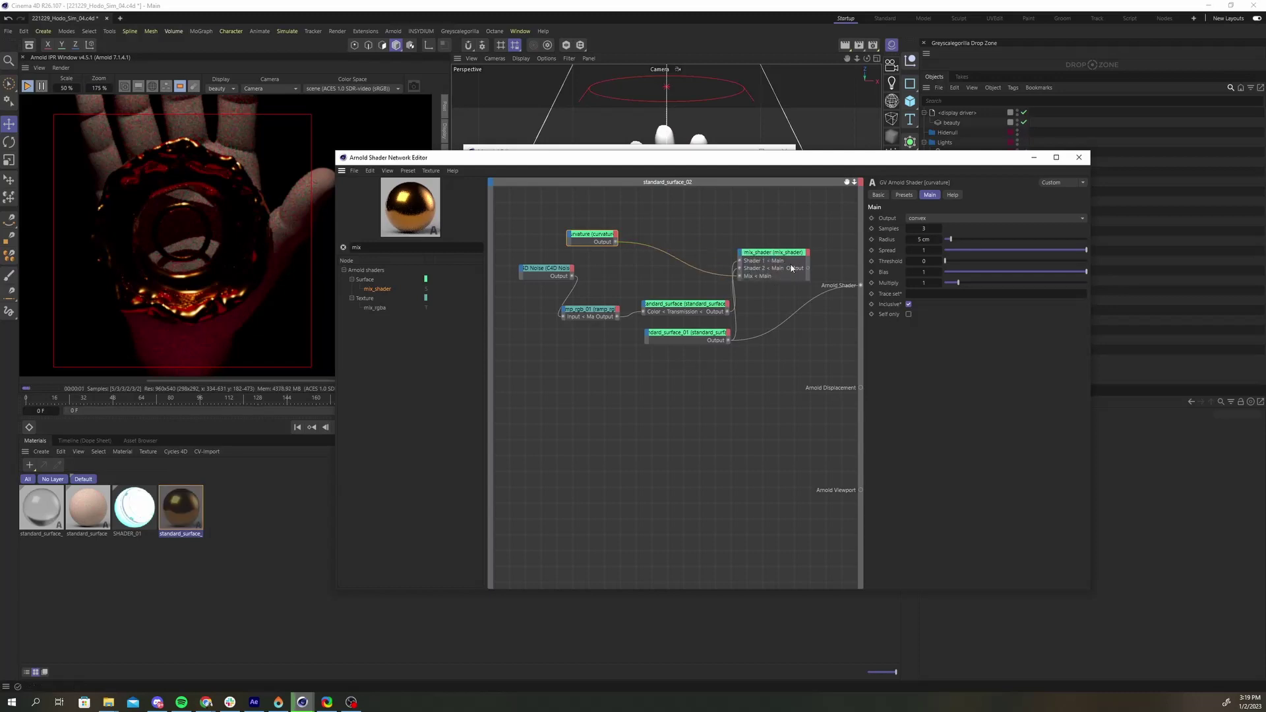
Step: Connect the mix_shader's output to the Arnold Shader output
drag(808, 268, 861, 285)
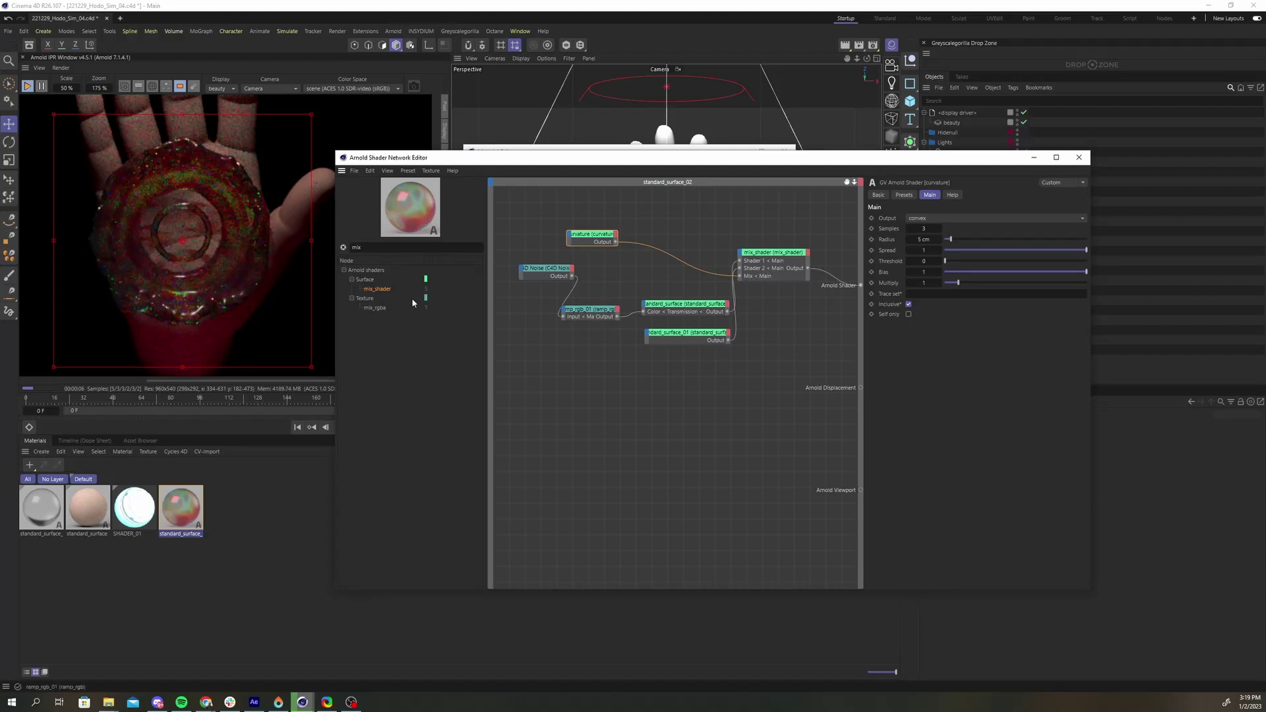
Step: Add a ramp_rgb node fed by the curvature node and connect it to the Arnold Shader output for preview
click(354, 247)
text(ramp)
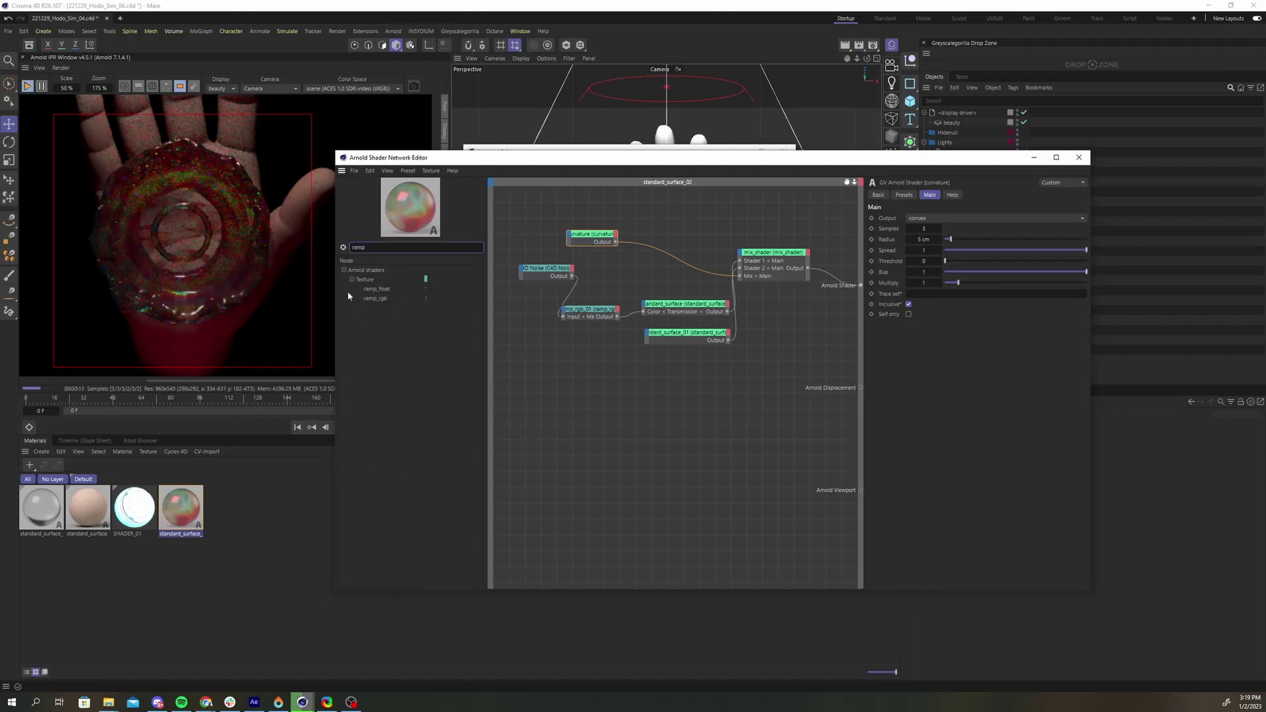
drag(373, 298, 742, 219)
drag(663, 234, 862, 287)
mouse_move(661, 236)
click(707, 235)
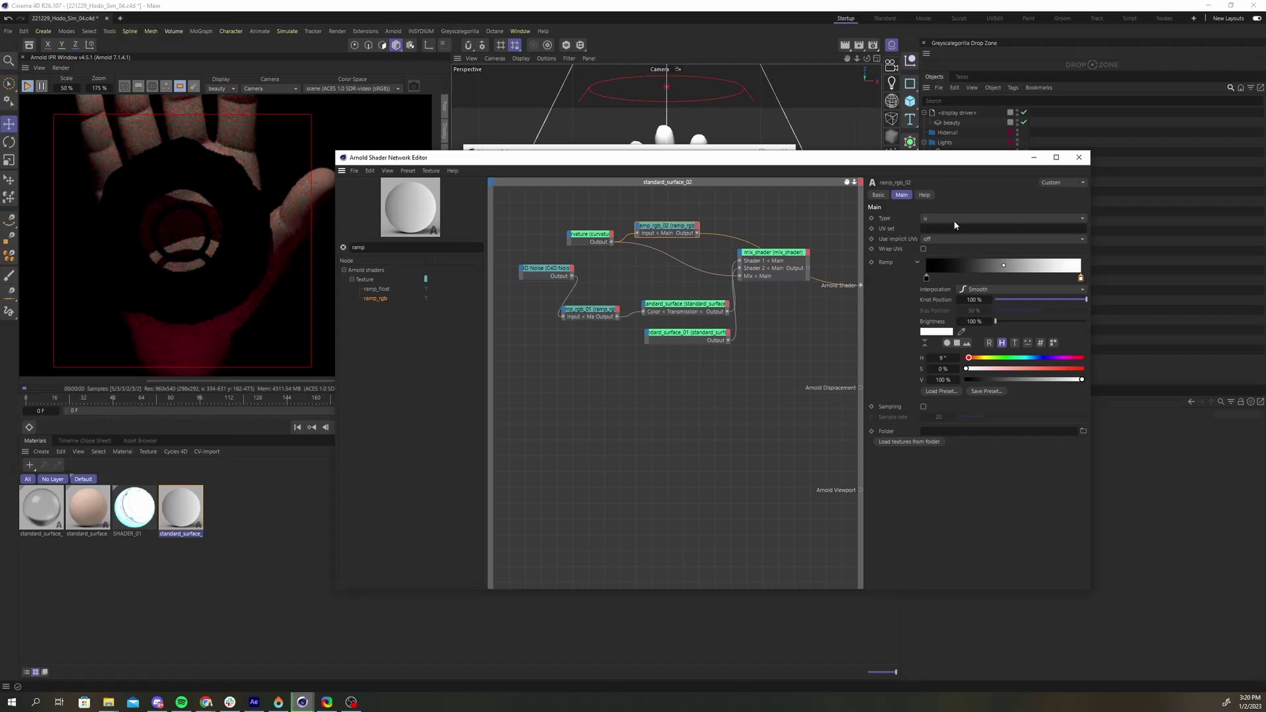
Step: Set the curvature ramp's type to custom and move its white knot to about 20.5 %
click(953, 220)
click(931, 233)
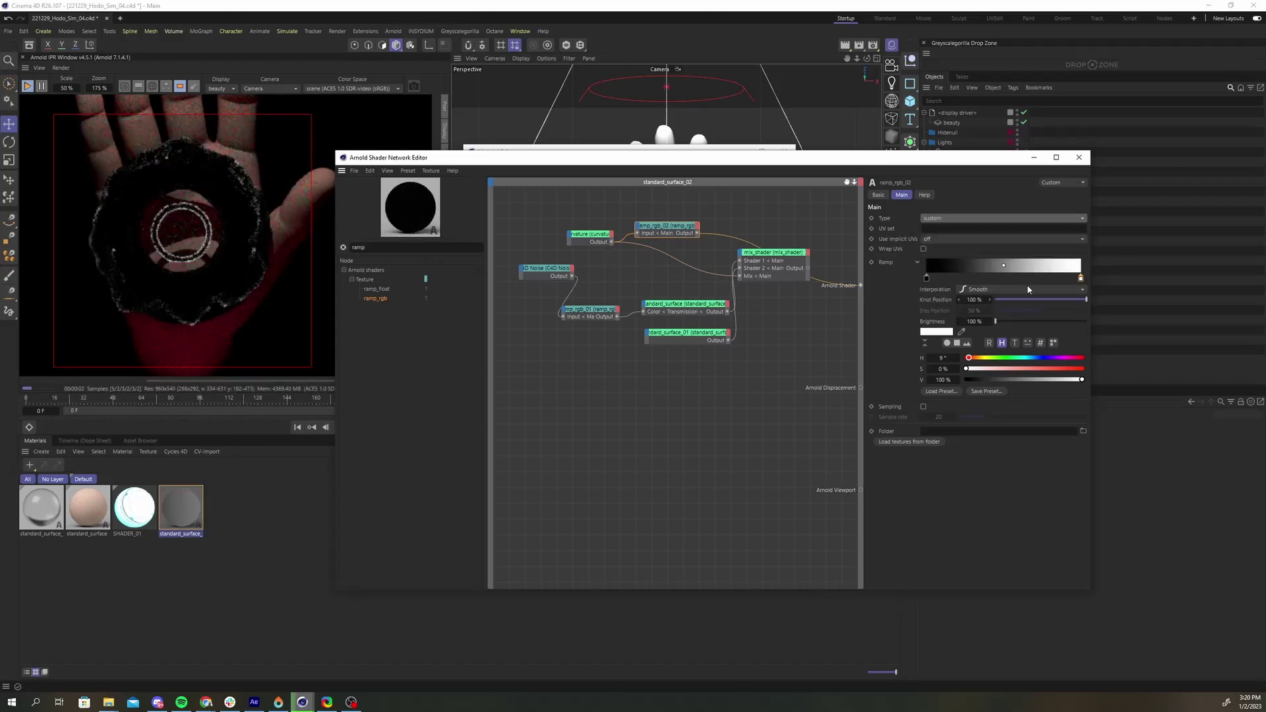
drag(1081, 283, 989, 281)
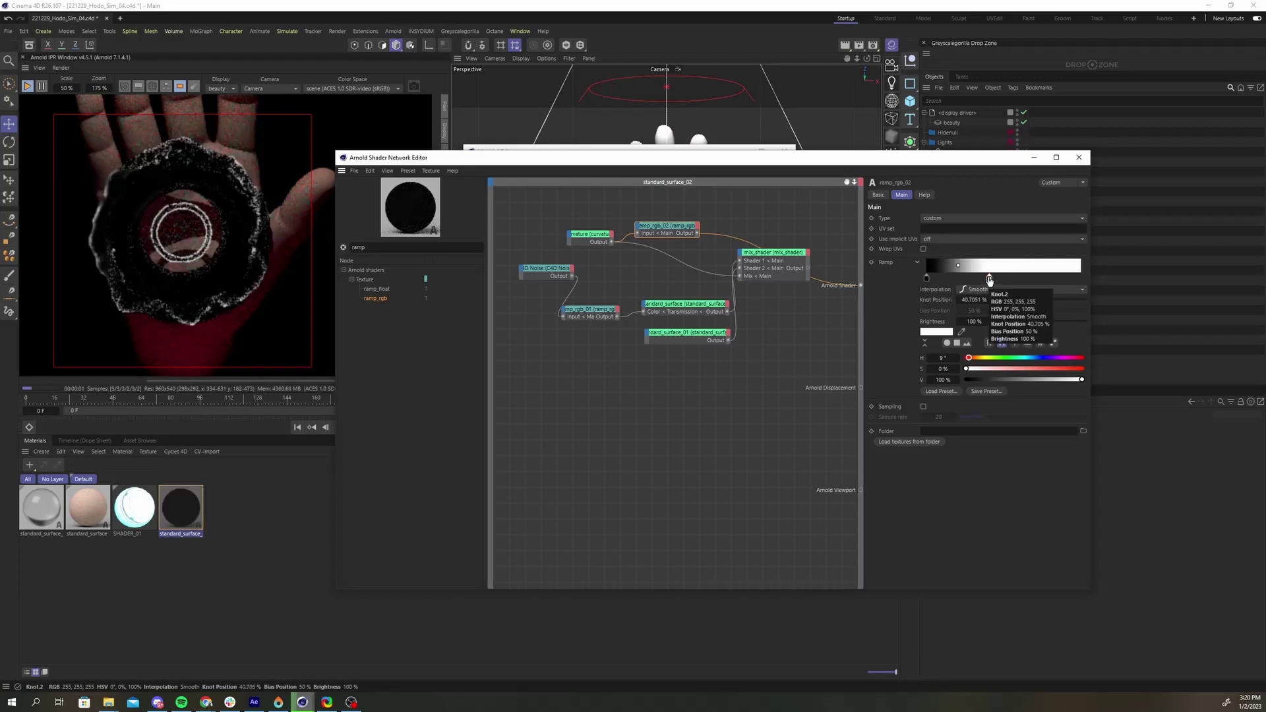
drag(989, 281, 959, 280)
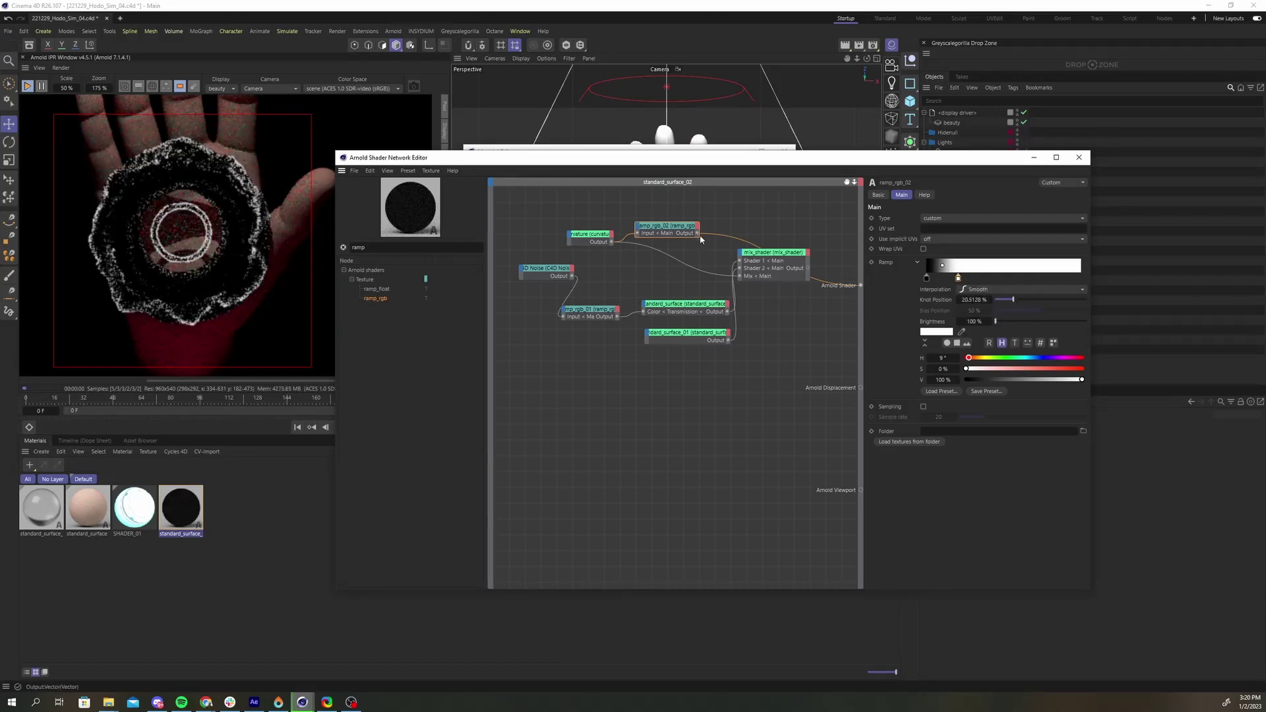
Step: Connect the curvature ramp to Mix on the mix_shader and reconnect the mix_shader to the Arnold Shader output
click(803, 271)
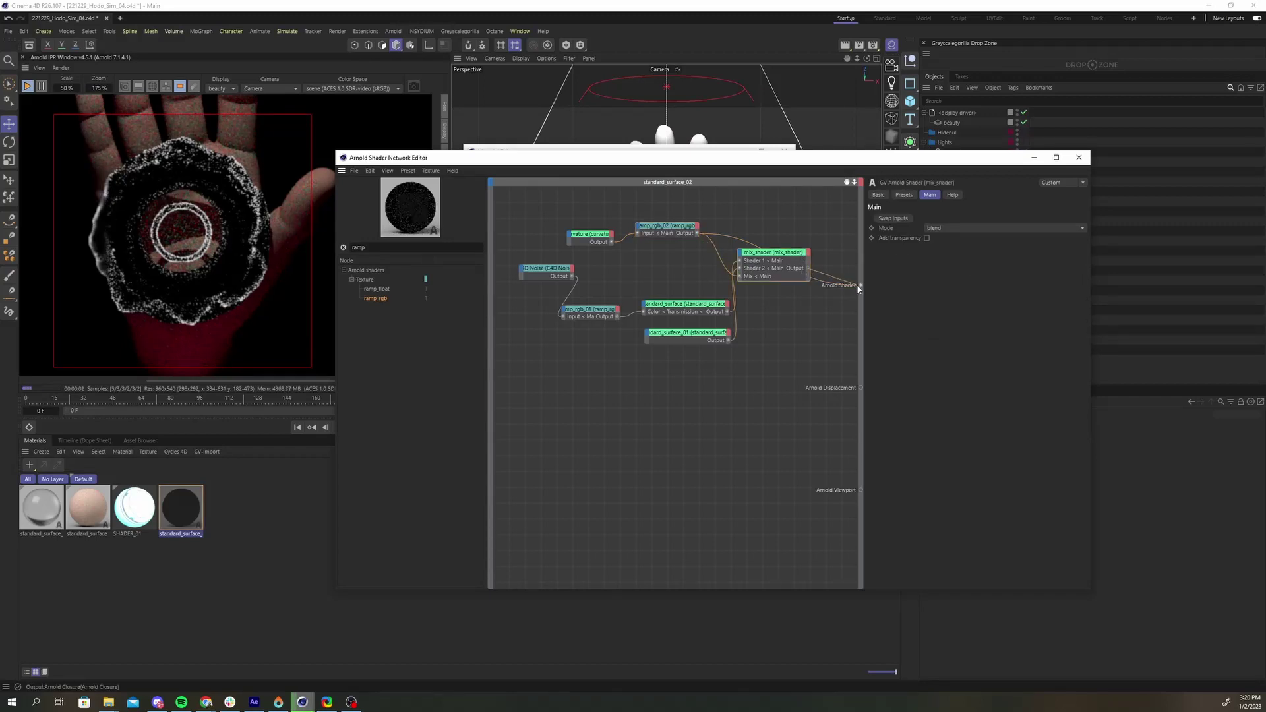
drag(860, 288, 859, 286)
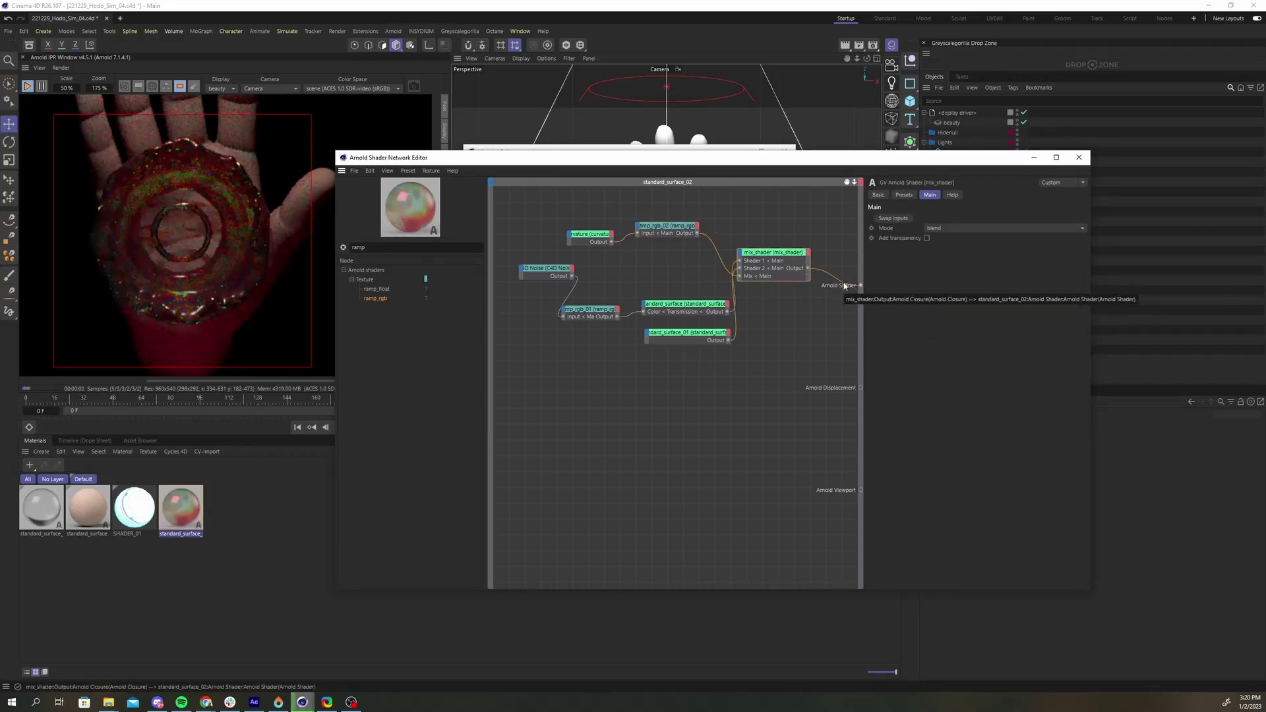
Step: Set the IPR render scale to 100 % and redraw the render region around the fluid mesh at 100 % zoom
scroll(218, 241, down, 2)
click(73, 91)
text(100)
key(Return)
middle_drag(108, 345, 239, 259)
scroll(239, 259, down, 2)
drag(93, 113, 296, 362)
scroll(221, 263, up, 1)
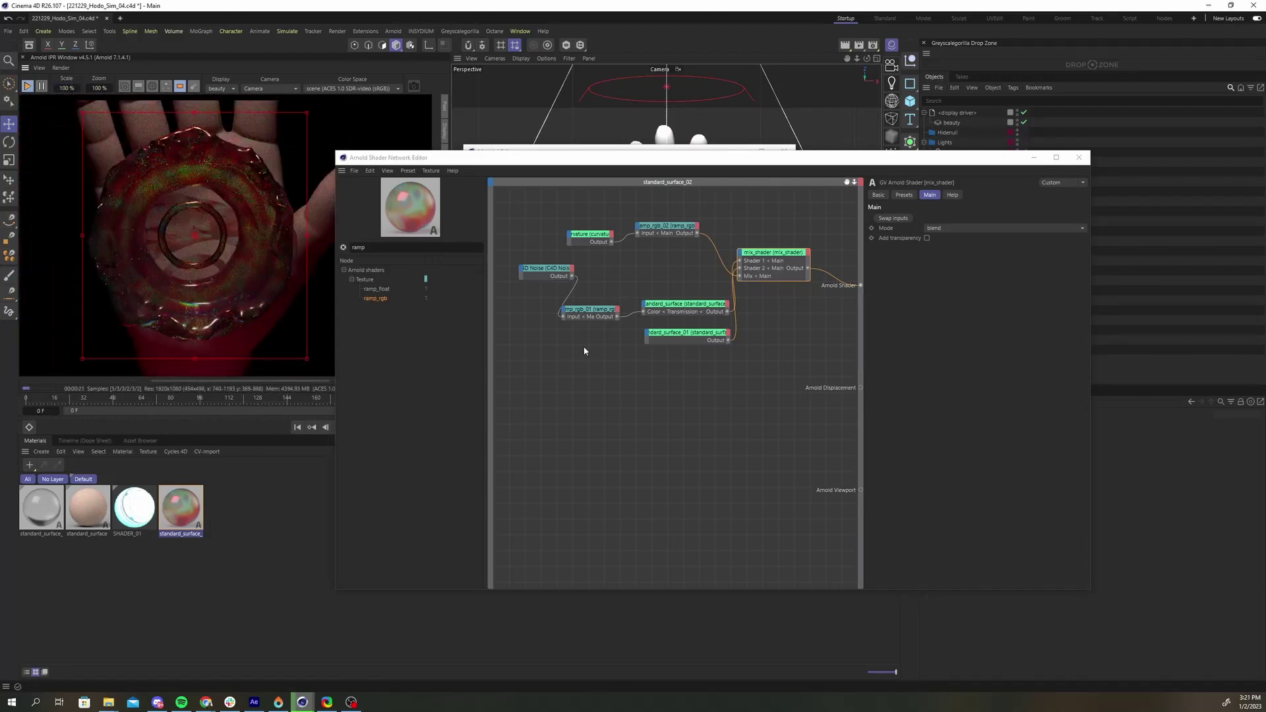
Step: Recolor the second knot of the noise ramp to light blue, hue 195° and saturation 34 %
click(594, 314)
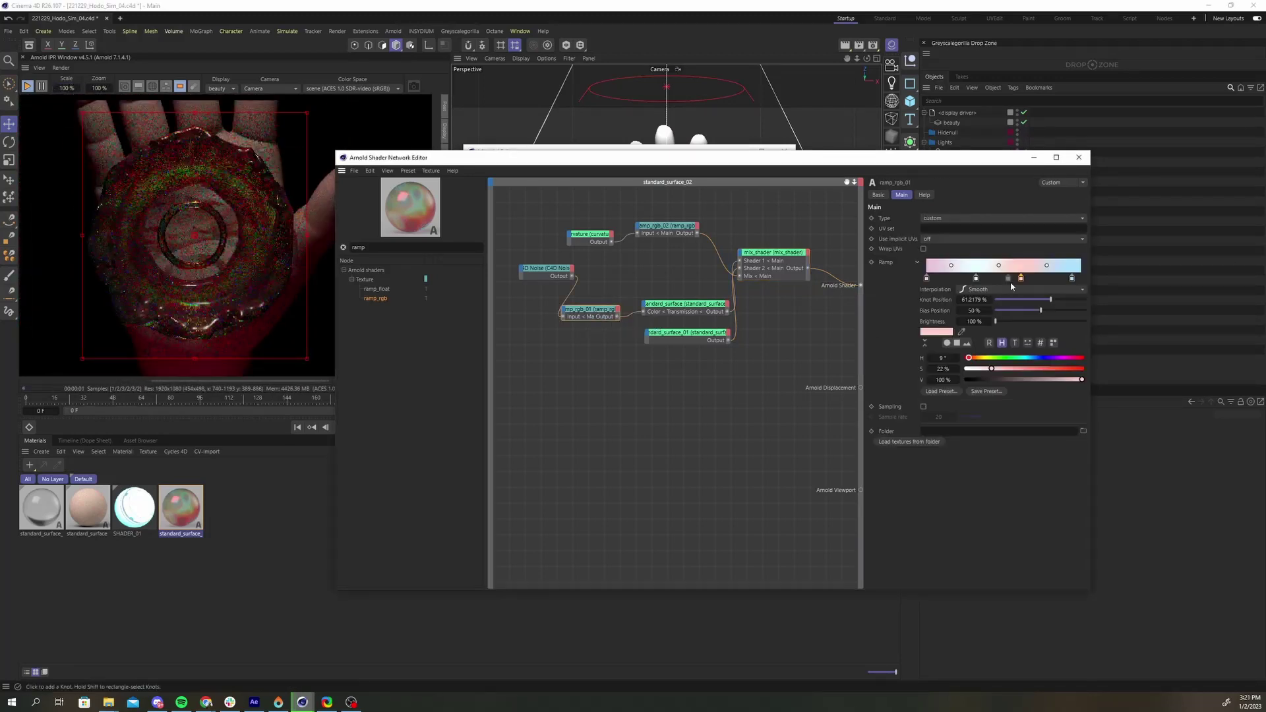
double_click(975, 279)
drag(933, 310, 972, 313)
click(958, 336)
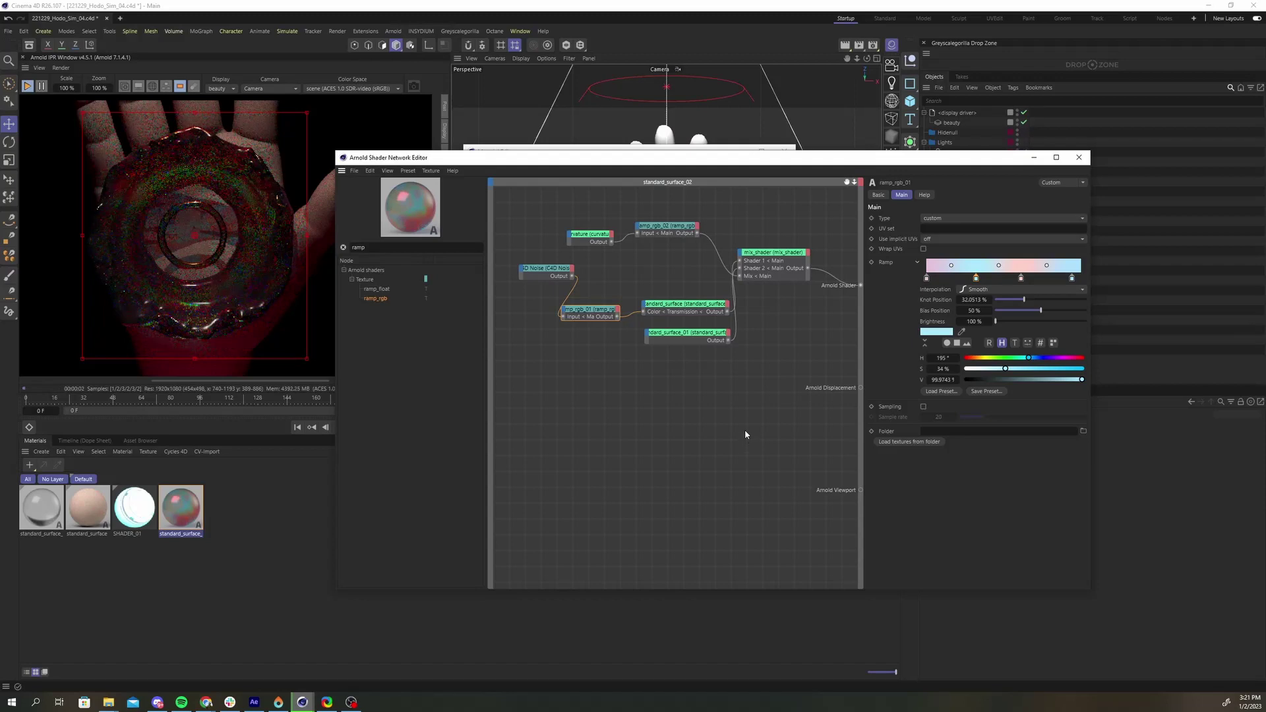
Step: Tighten the curvature ramp by moving its white knot to about 7 %
click(668, 228)
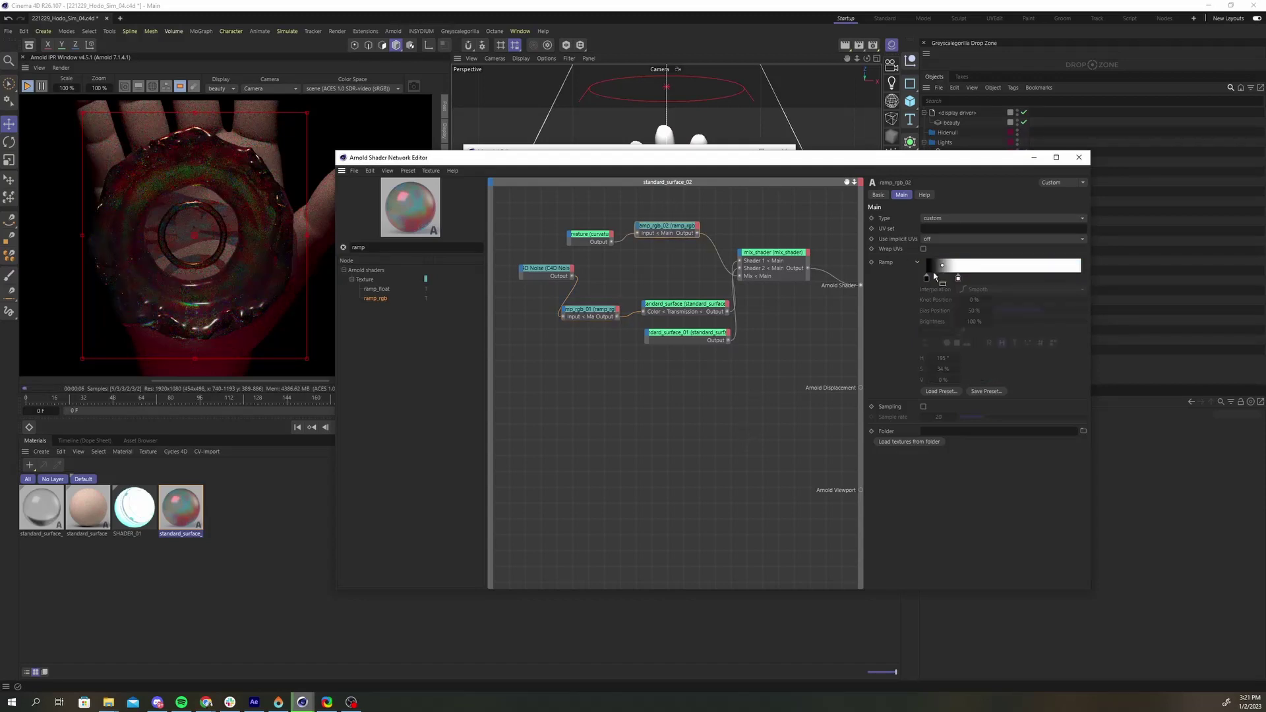
drag(941, 280, 937, 280)
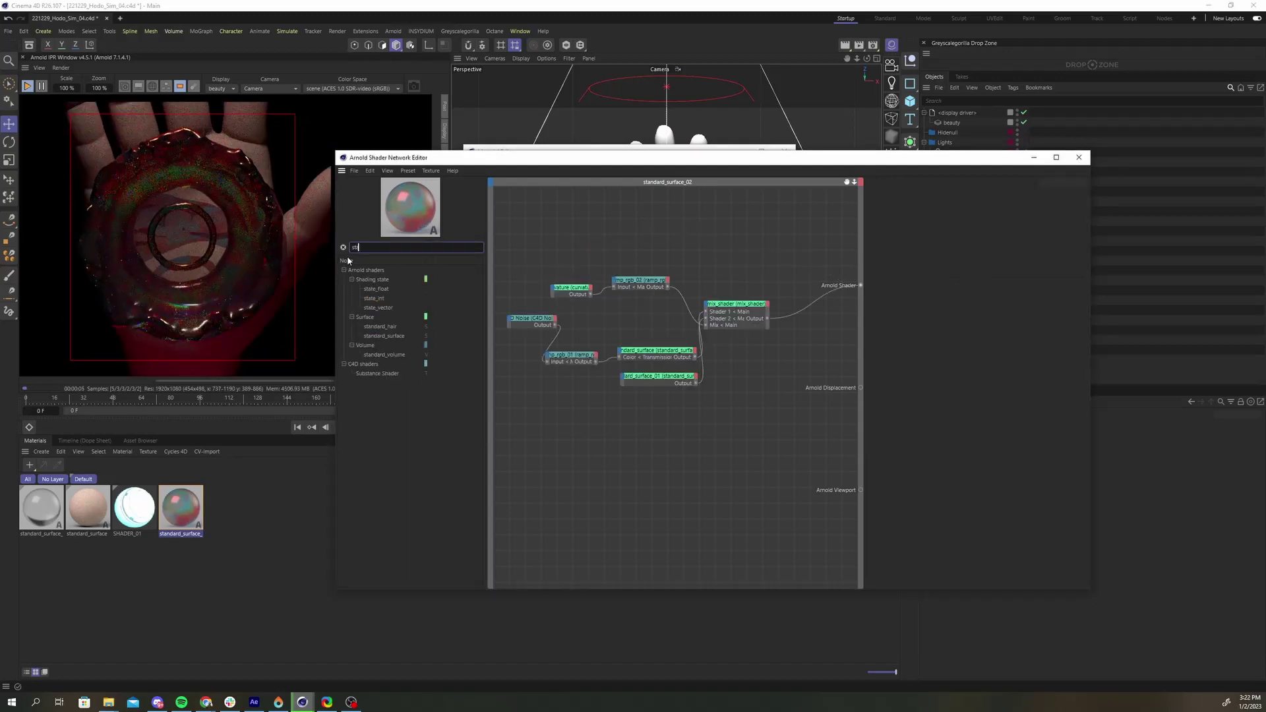
Step: Add a third standard_surface node above the network and connect it to the Arnold Shader output
text(standar)
key(Return)
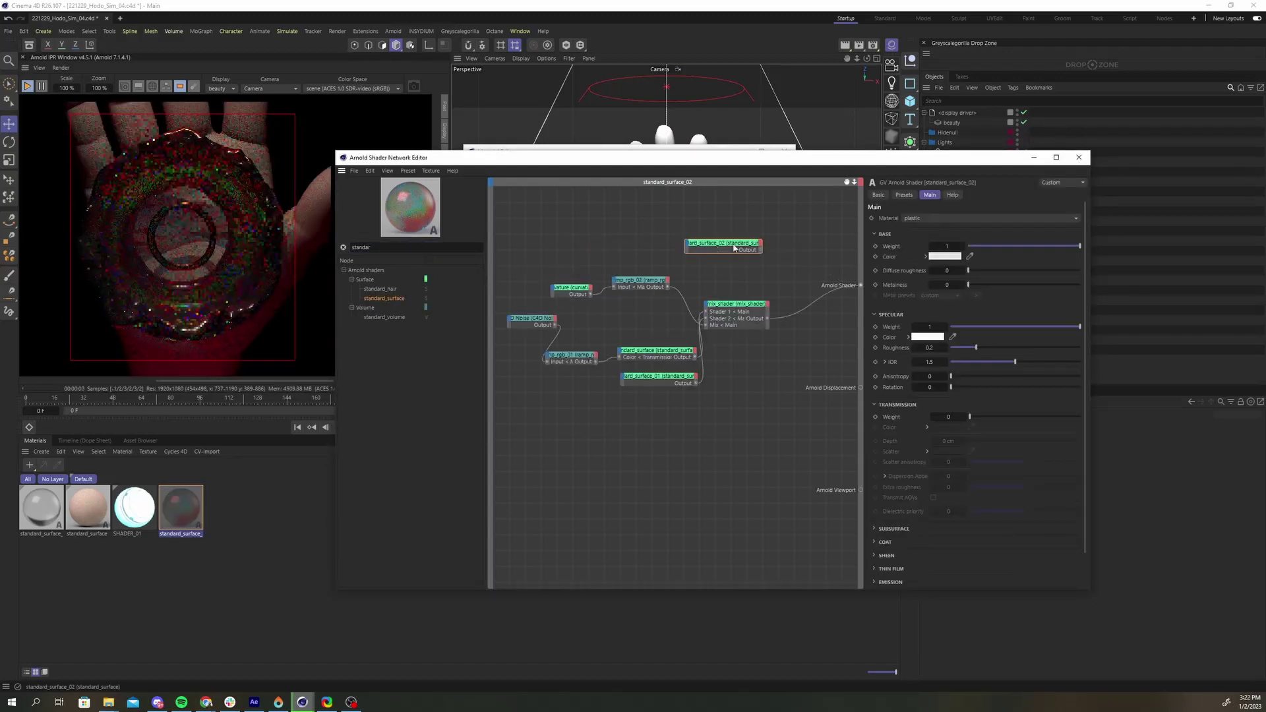
drag(765, 243, 862, 288)
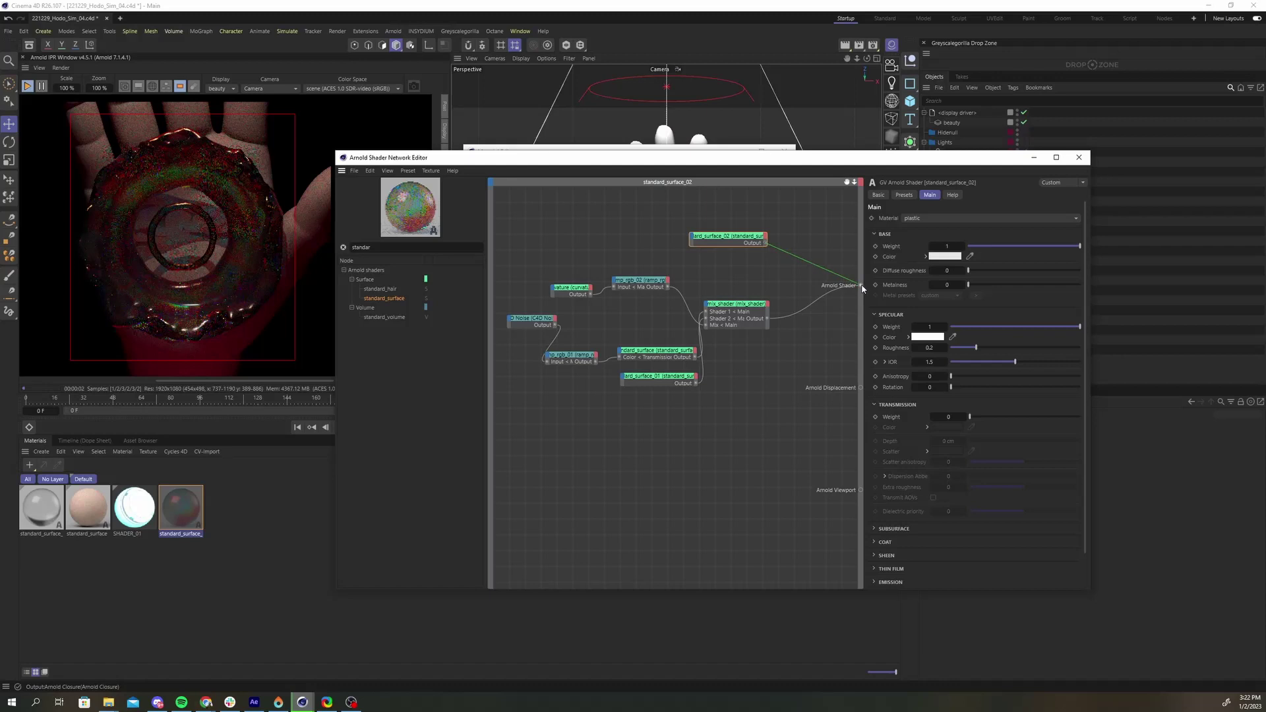
Step: Set the new standard_surface's emission weight to 1
scroll(912, 532, down, 2)
click(894, 543)
text(1)
key(Return)
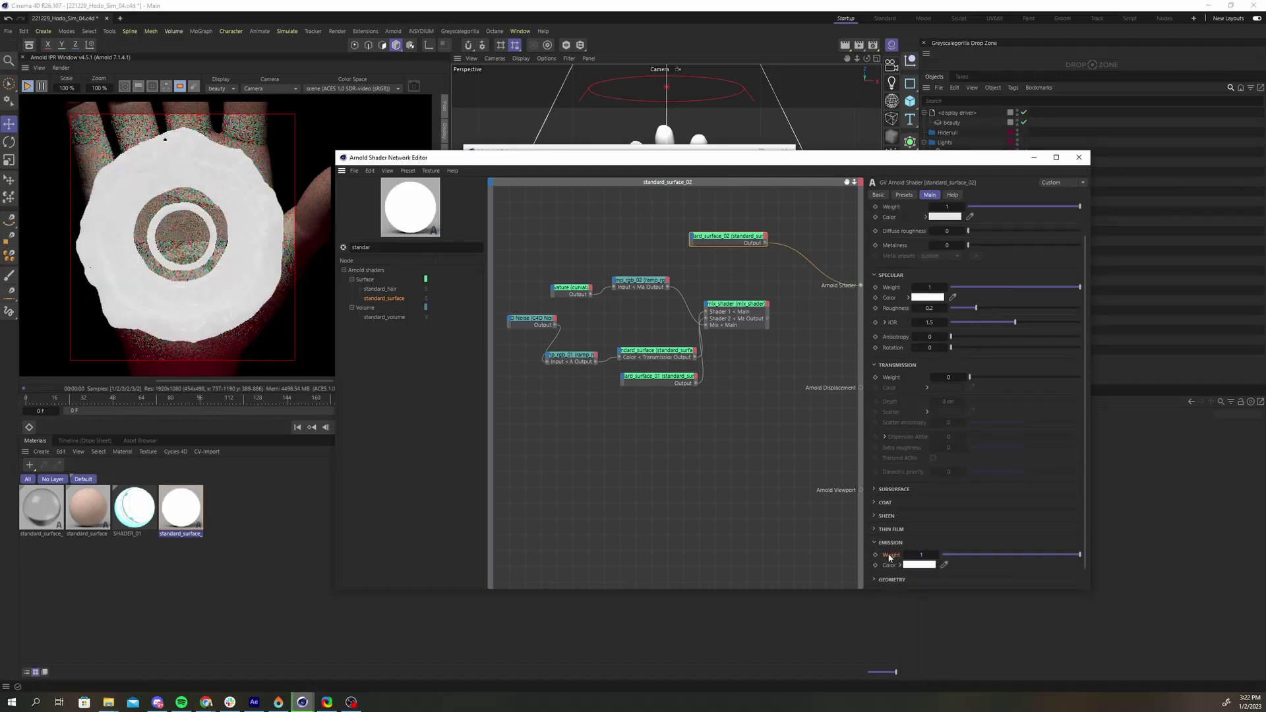
Step: Duplicate the curvature and ramp_rgb pair above the originals and add a second mix_shader node near the output
drag(655, 251, 587, 306)
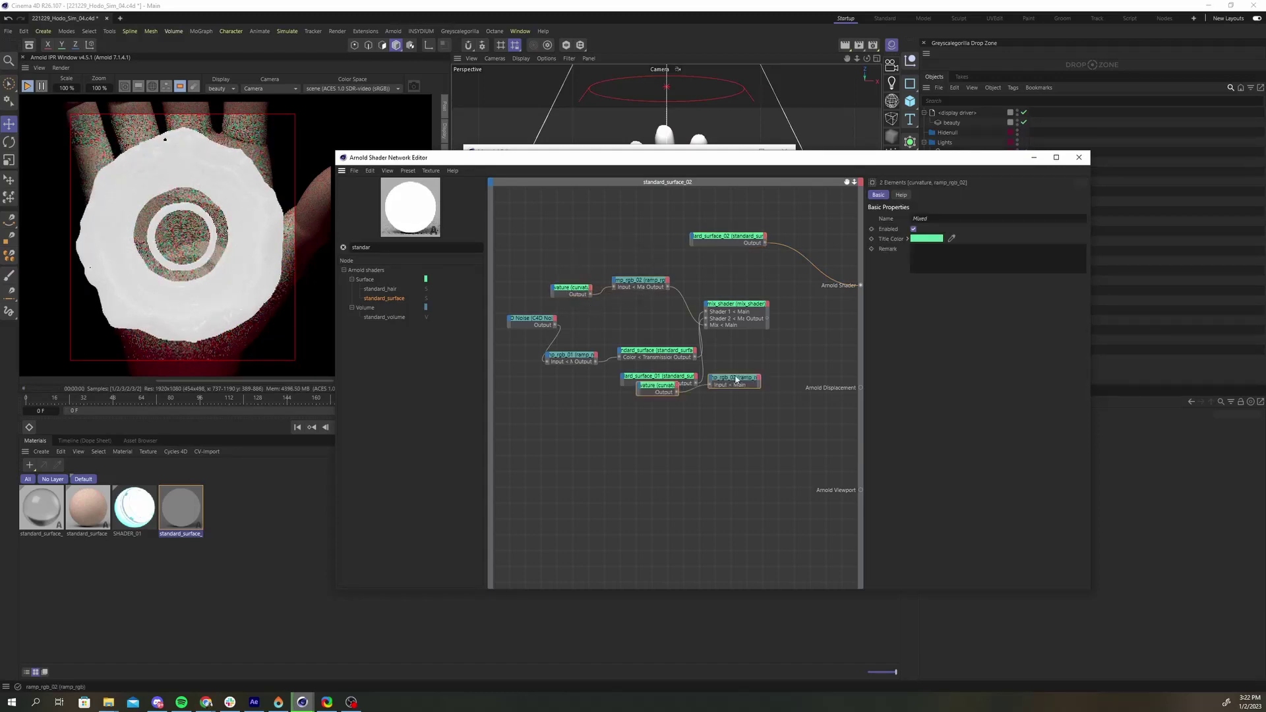
key(ctrl+v)
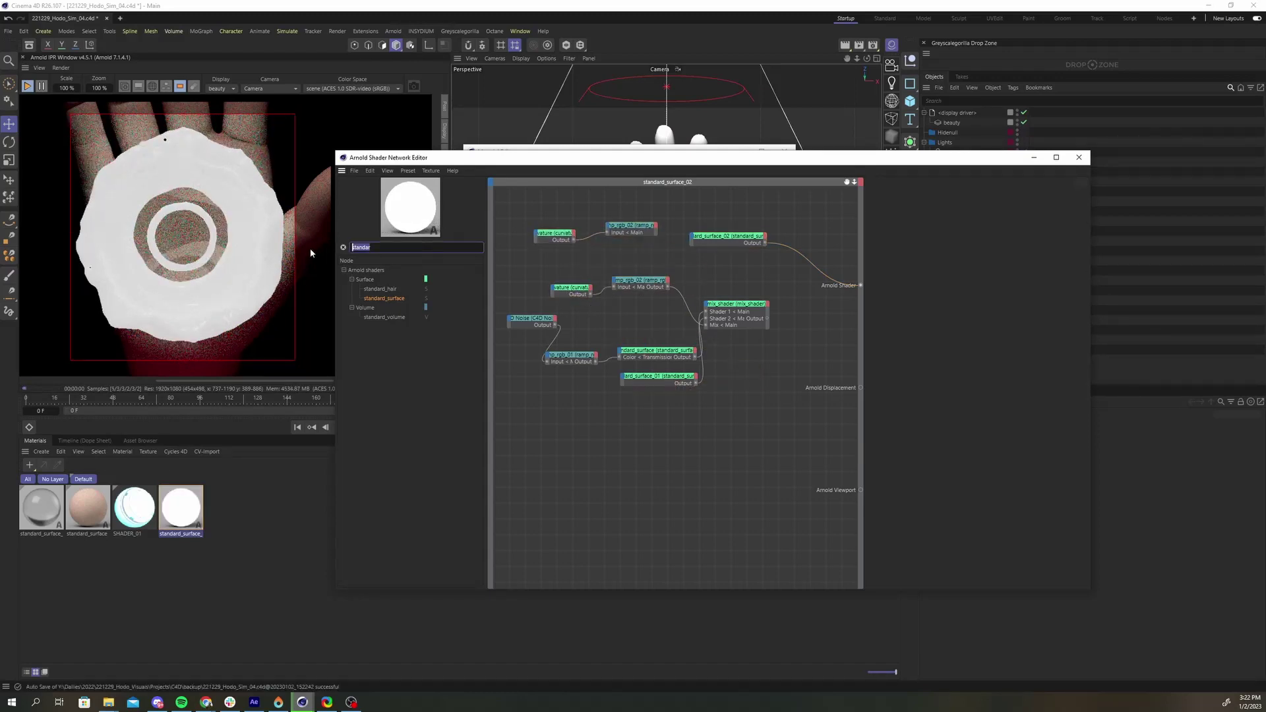
text(mix)
drag(791, 266, 795, 269)
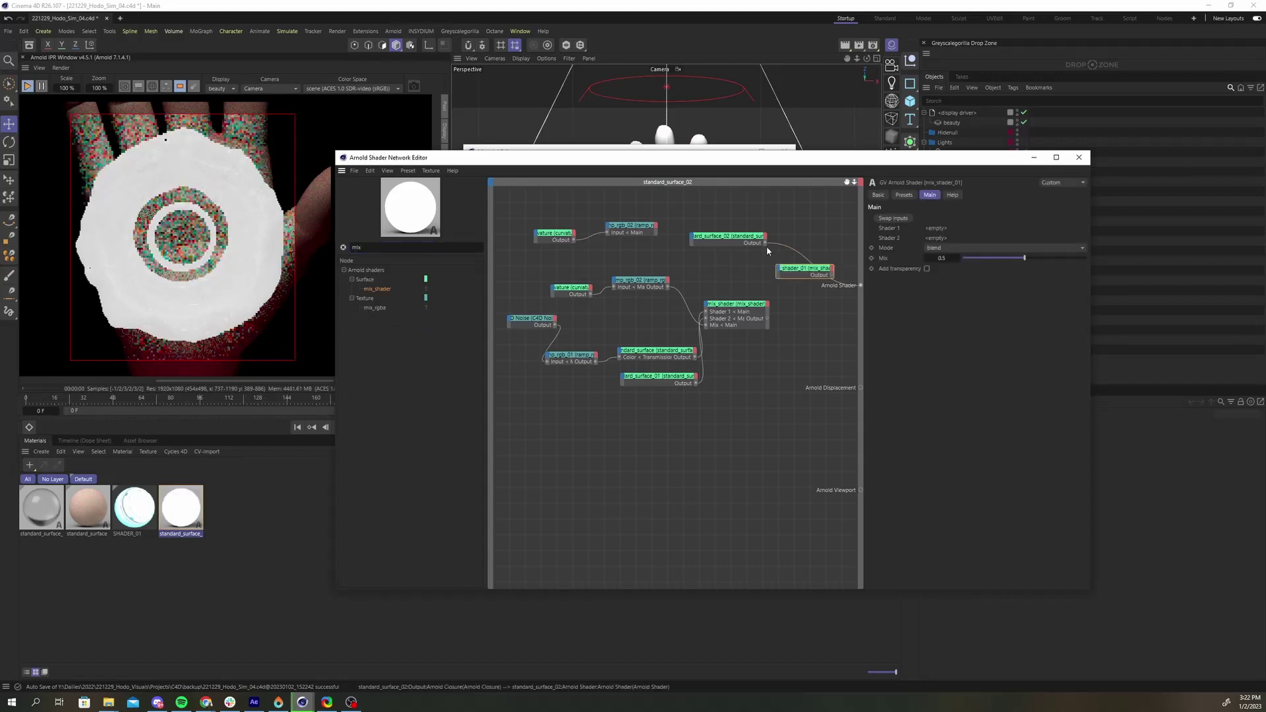
Step: Connect the first mix_shader as Shader 1 and the emissive standard_surface as Shader 2 on the second mix_shader
click(769, 319)
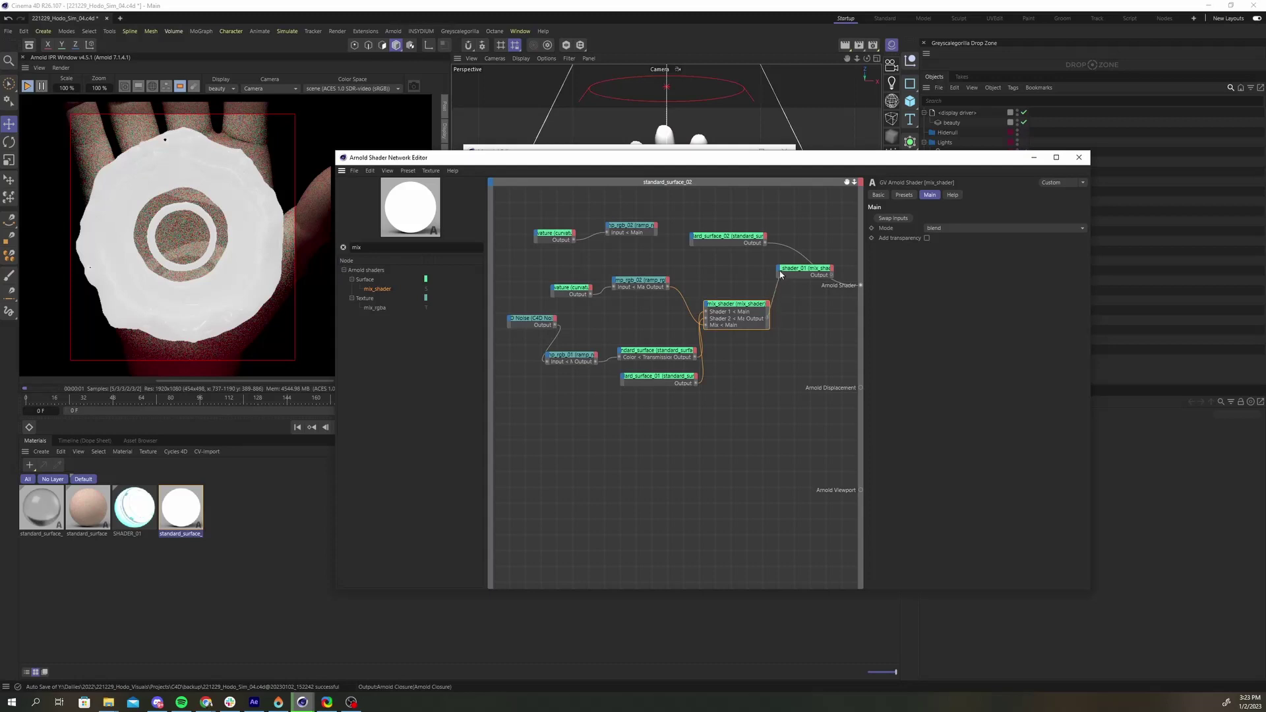
drag(779, 271, 779, 269)
click(817, 282)
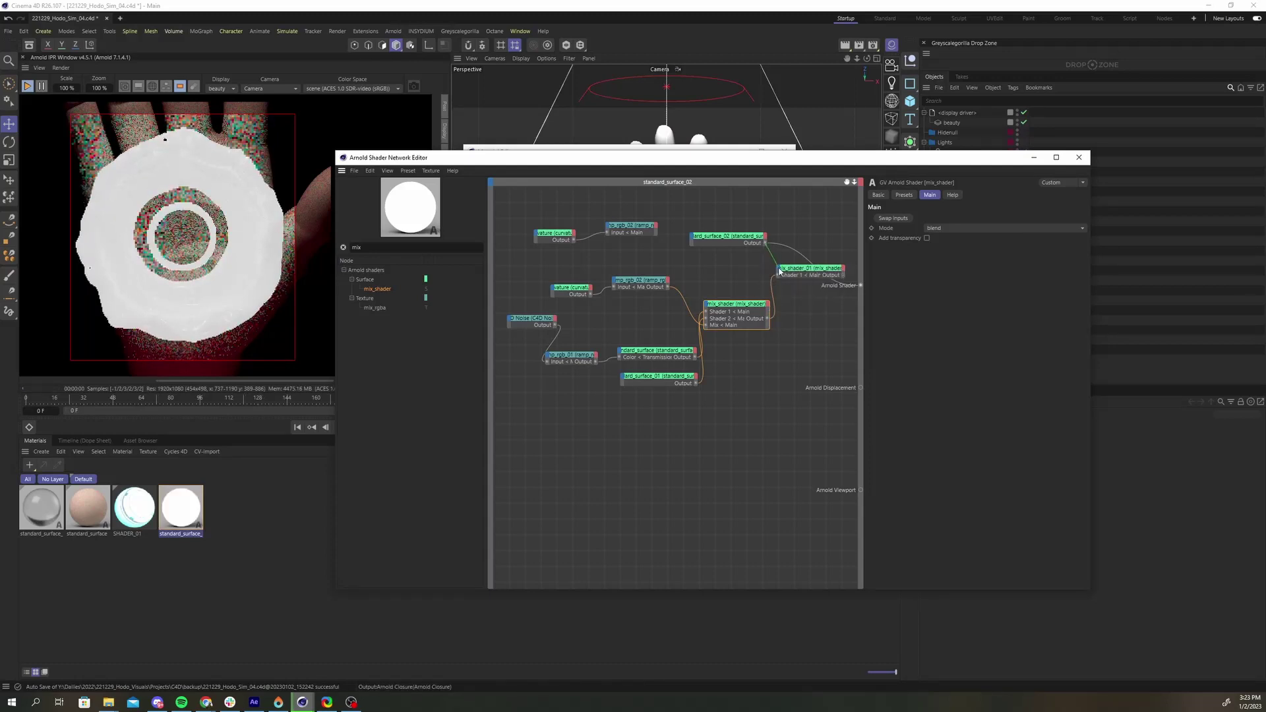
drag(779, 271, 780, 270)
click(821, 283)
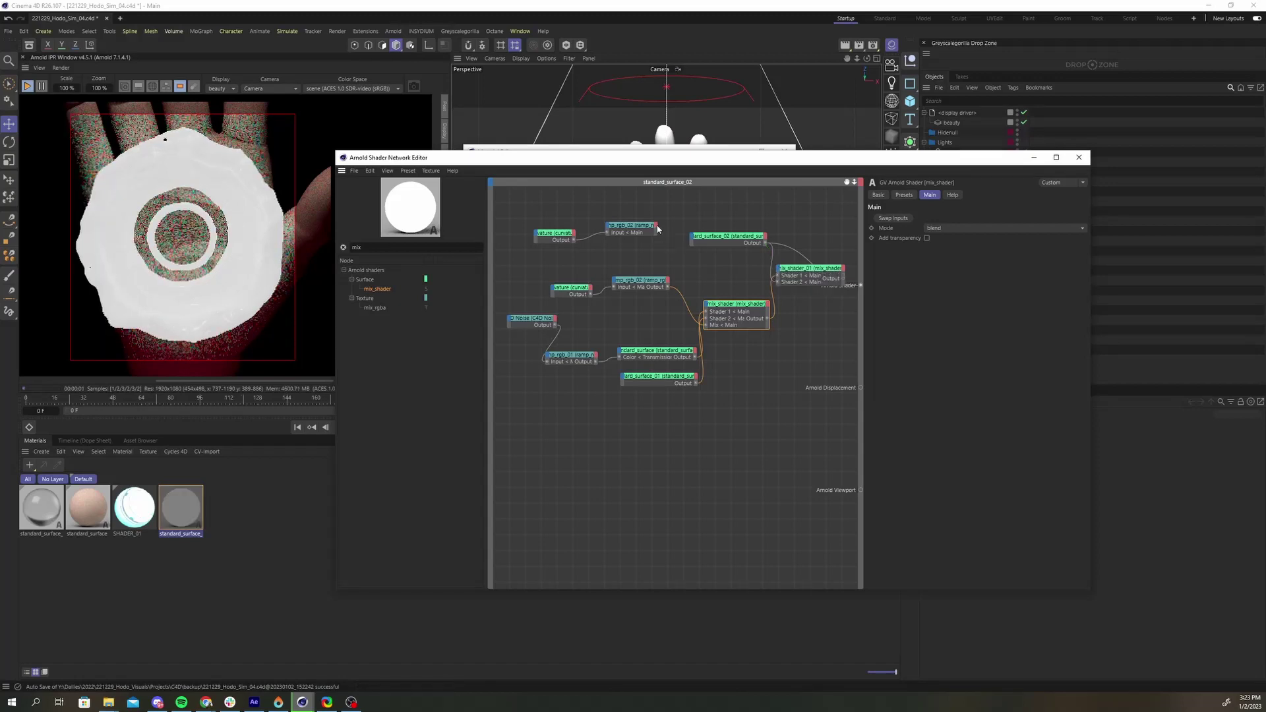
Step: Connect the duplicated ramp to Mix on the second mix_shader and that mix_shader to the Arnold Shader output
click(656, 226)
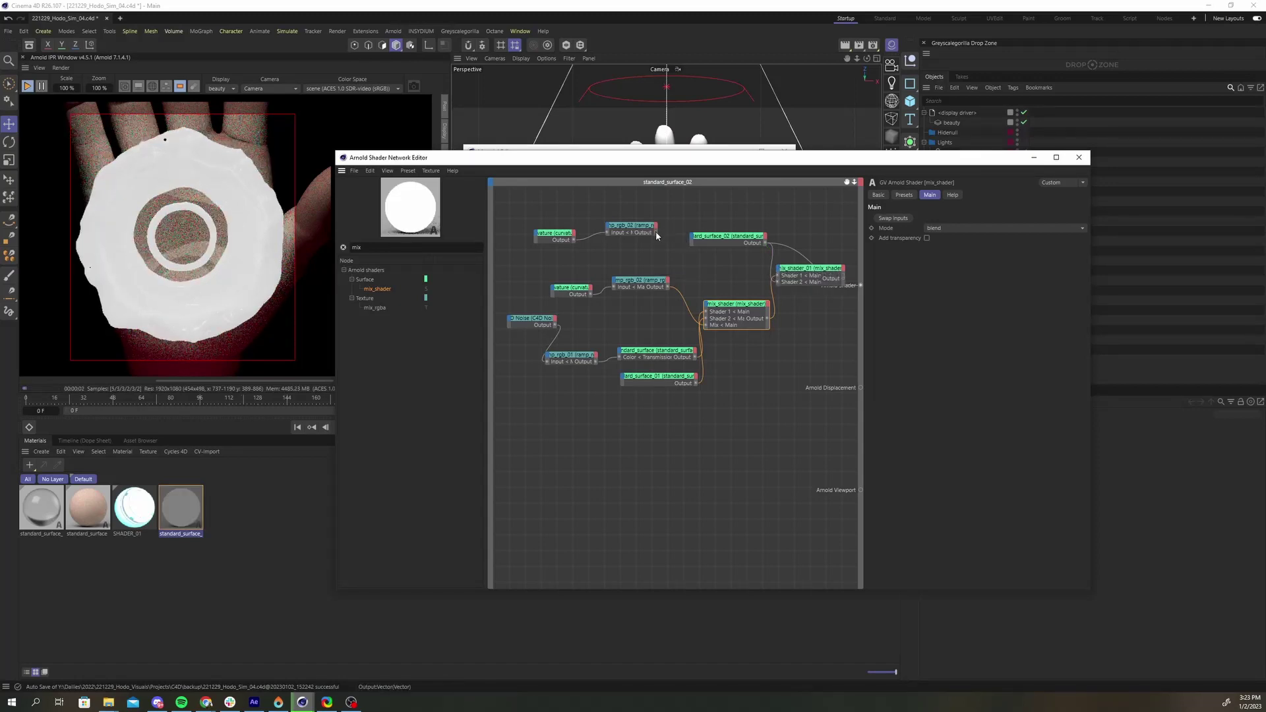
drag(760, 288, 788, 281)
click(816, 281)
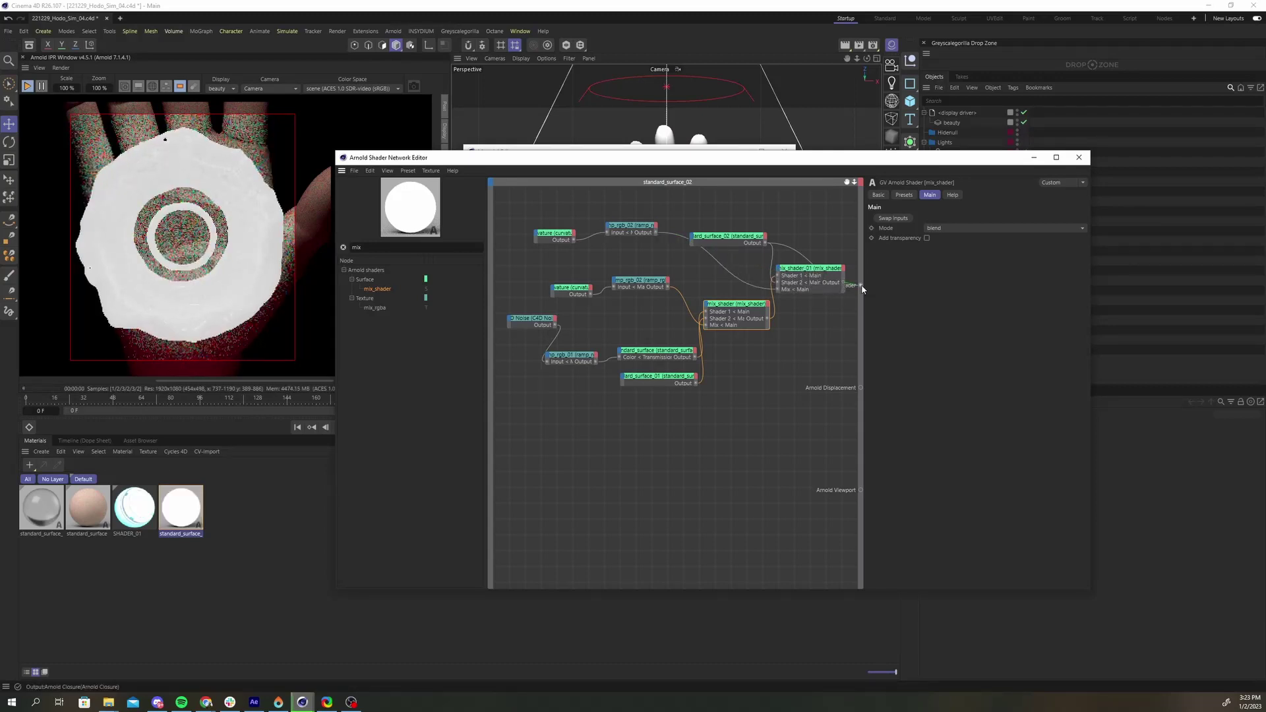
drag(861, 286, 860, 286)
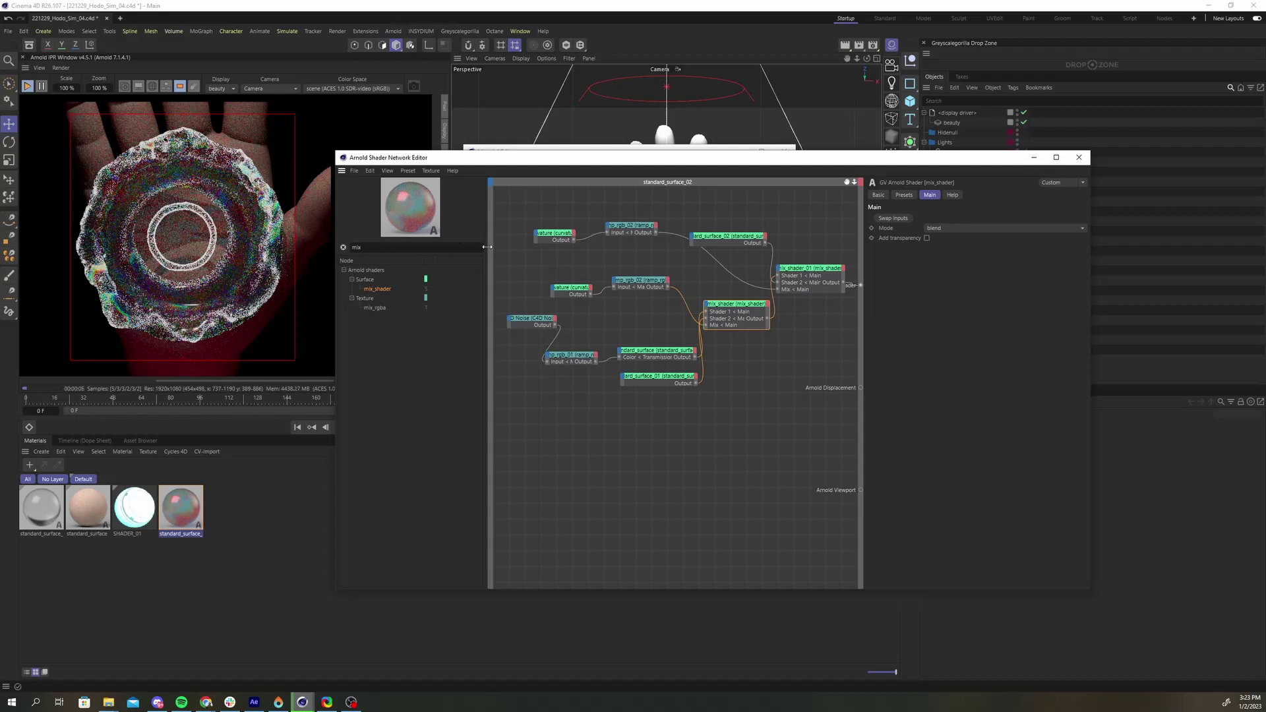
Step: Move the white knot of the duplicated curvature ramp to 100 %
drag(616, 245, 614, 246)
drag(631, 227, 625, 236)
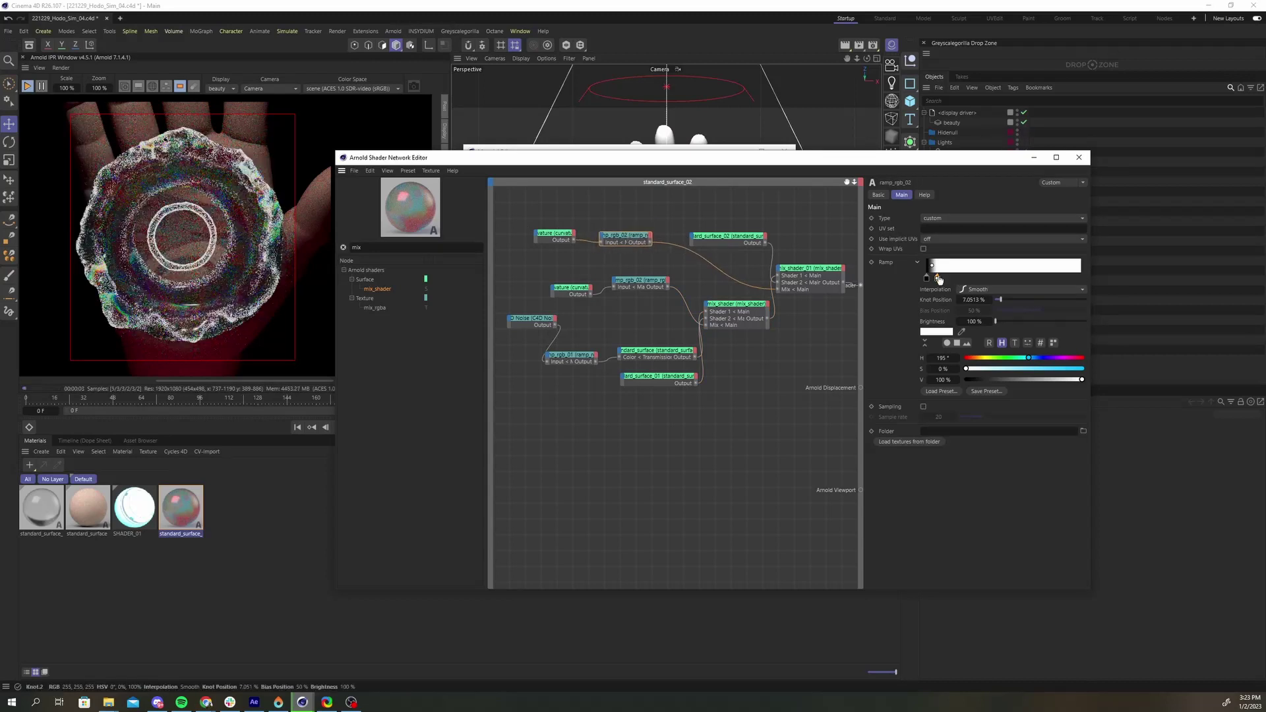
drag(939, 279, 1079, 284)
Step: Set the duplicated curvature node's radius to 9 cm and reselect its ramp
click(554, 234)
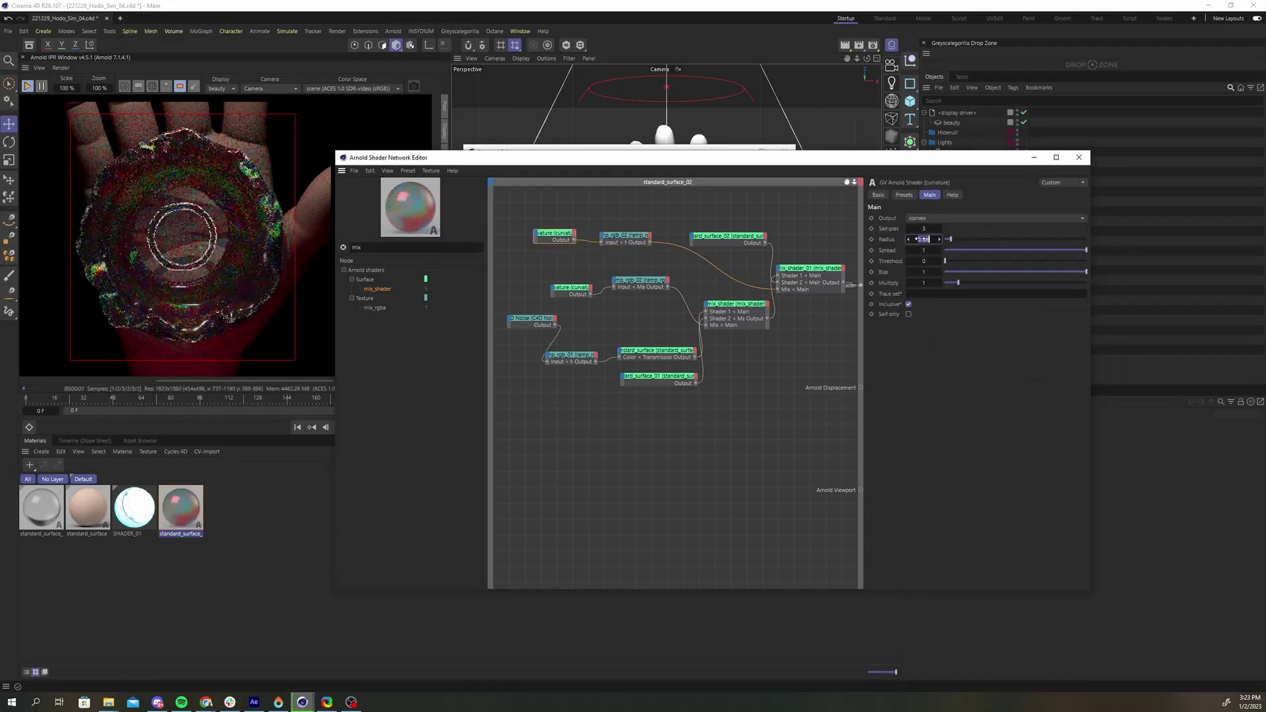
double_click(927, 240)
text(9)
key(Return)
click(623, 244)
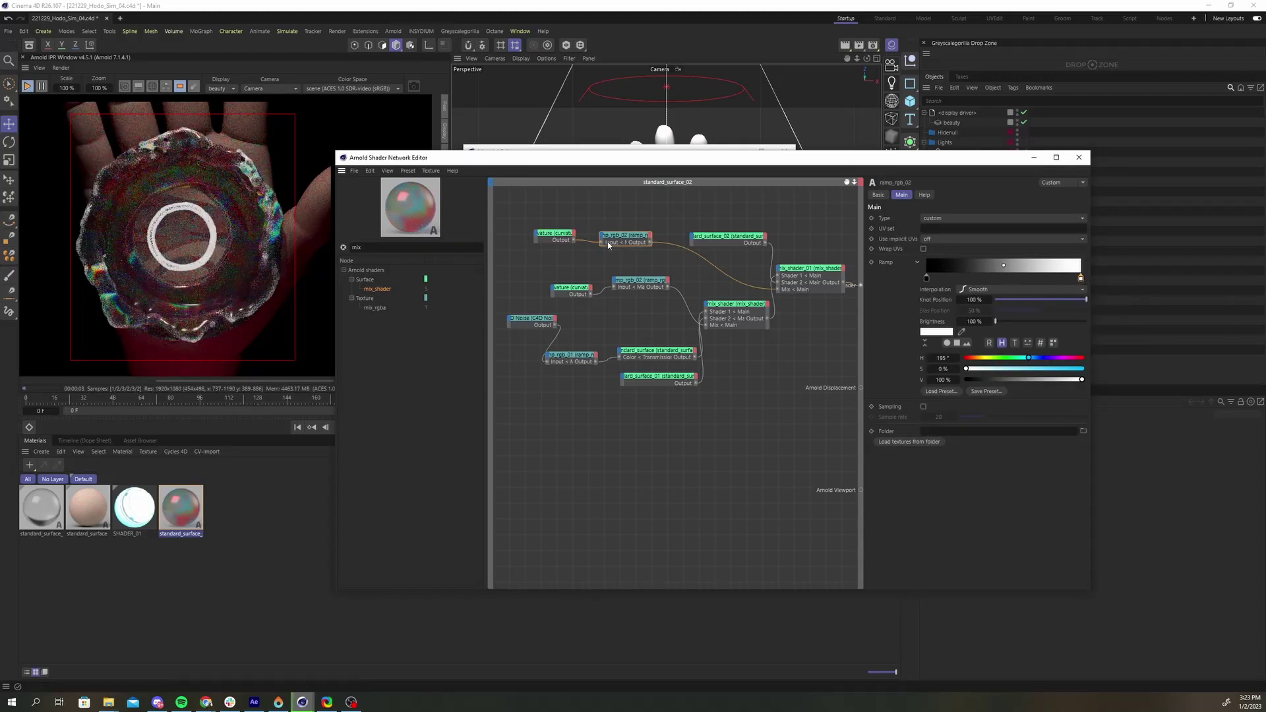
Step: Change the emissive standard_surface's emission color to cyan with RGB 21, 255, 255
click(727, 237)
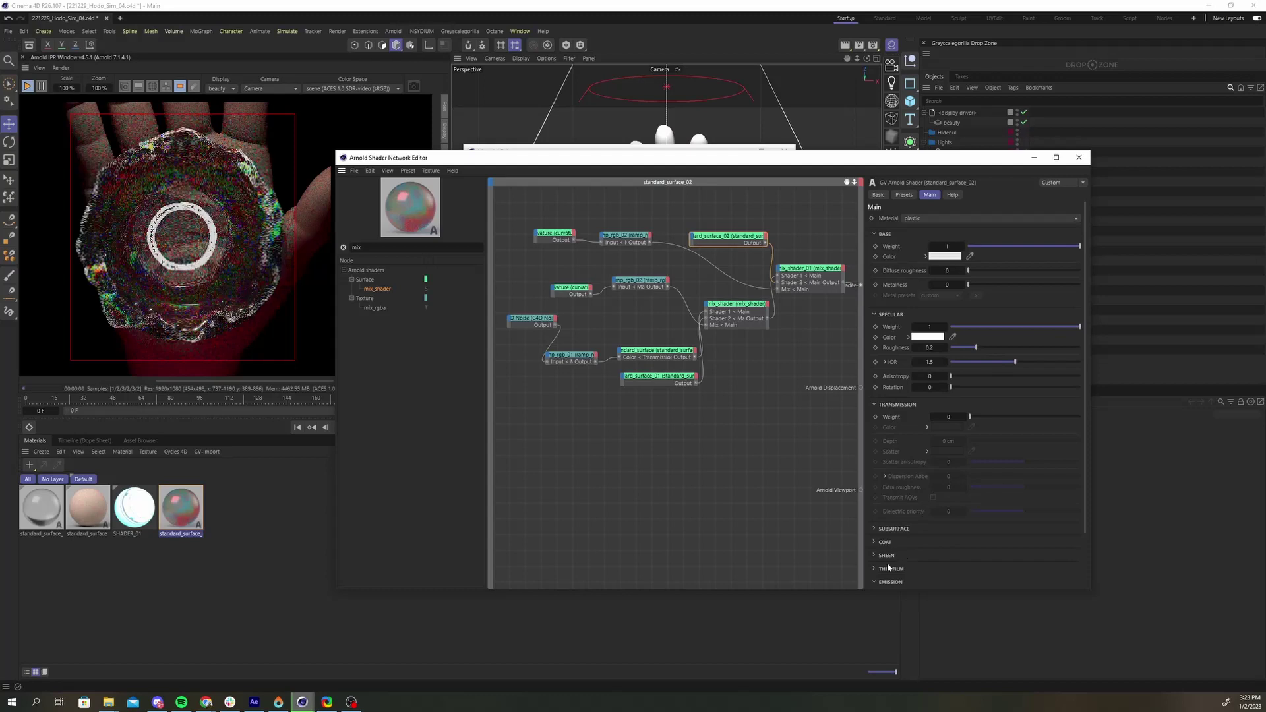
scroll(890, 564, down, 2)
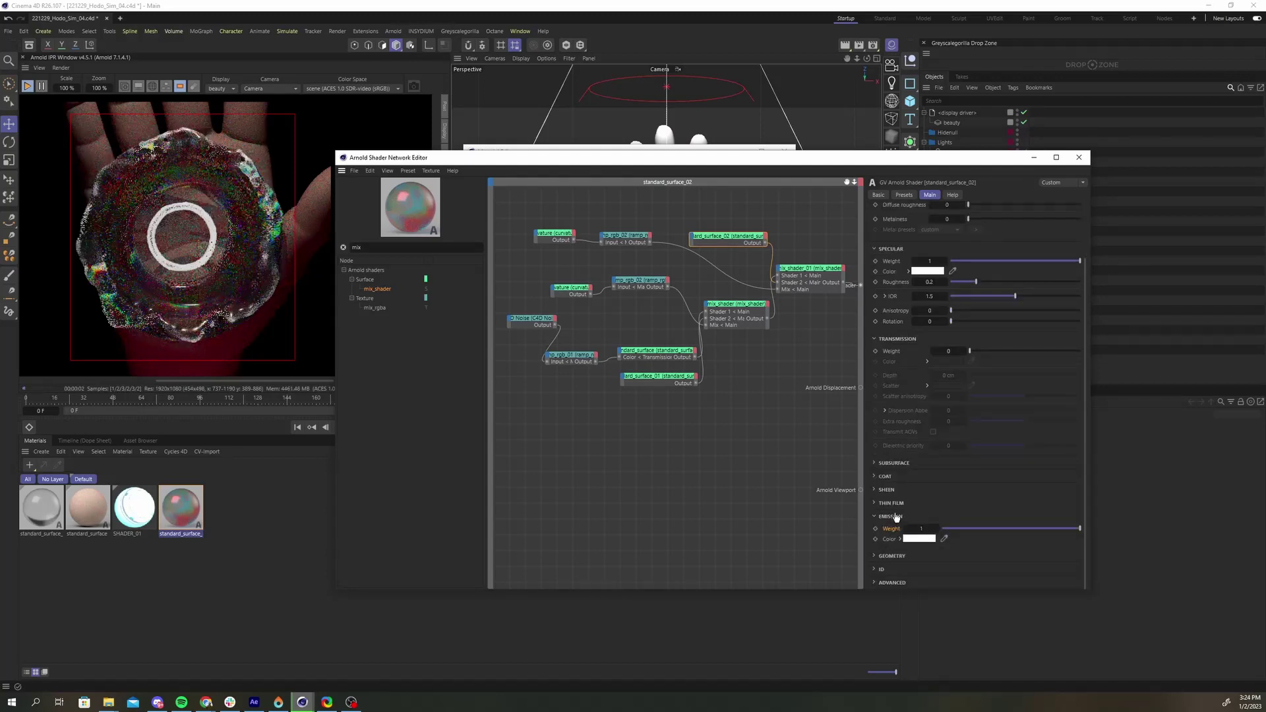
click(917, 539)
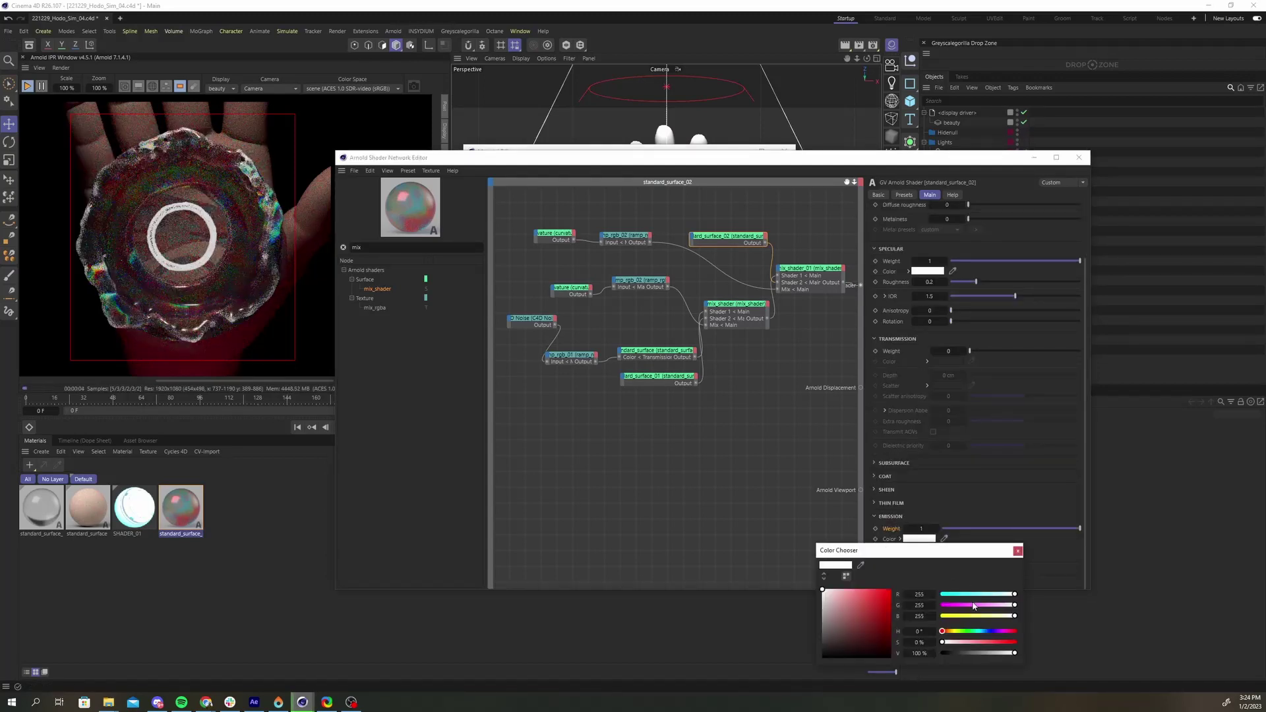
click(949, 595)
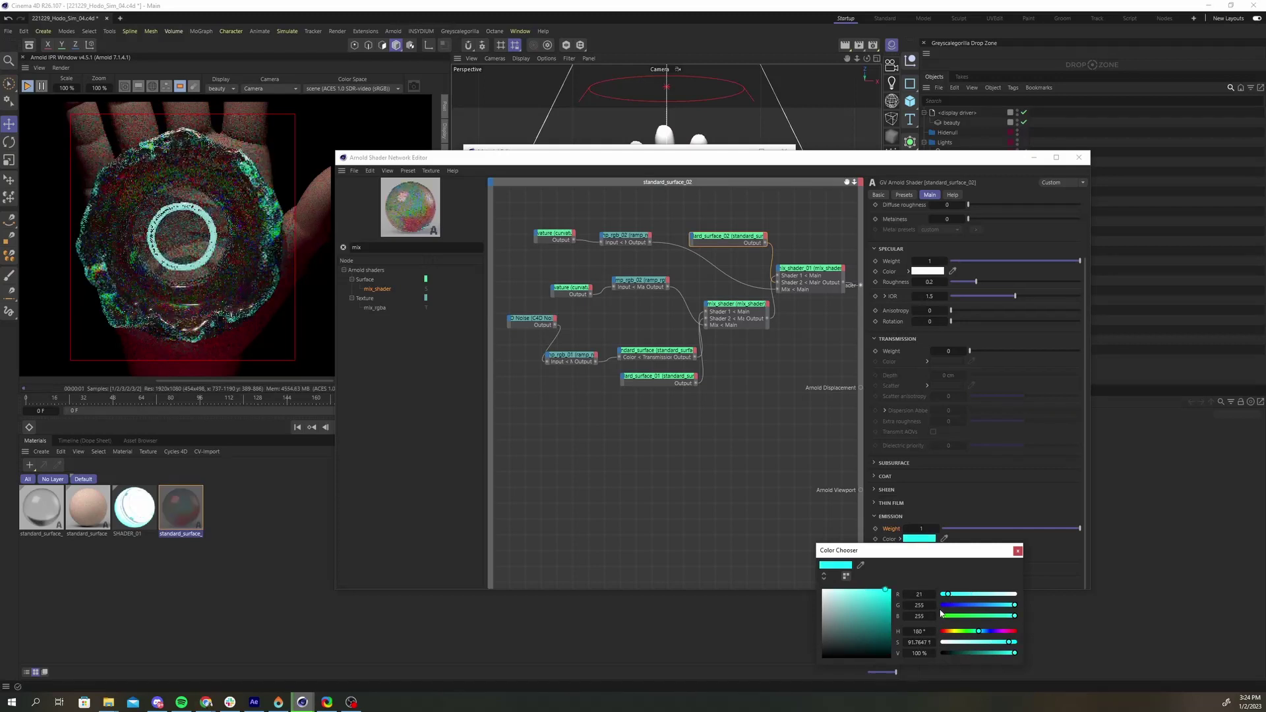
click(1017, 551)
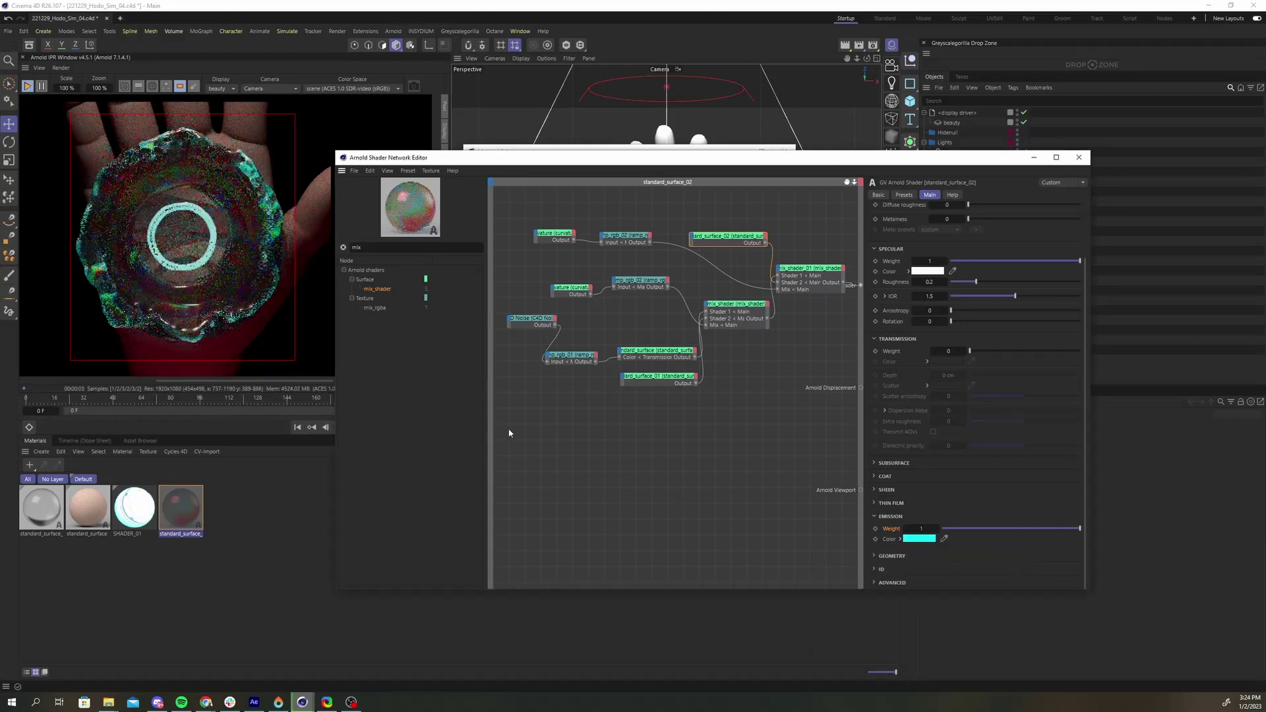